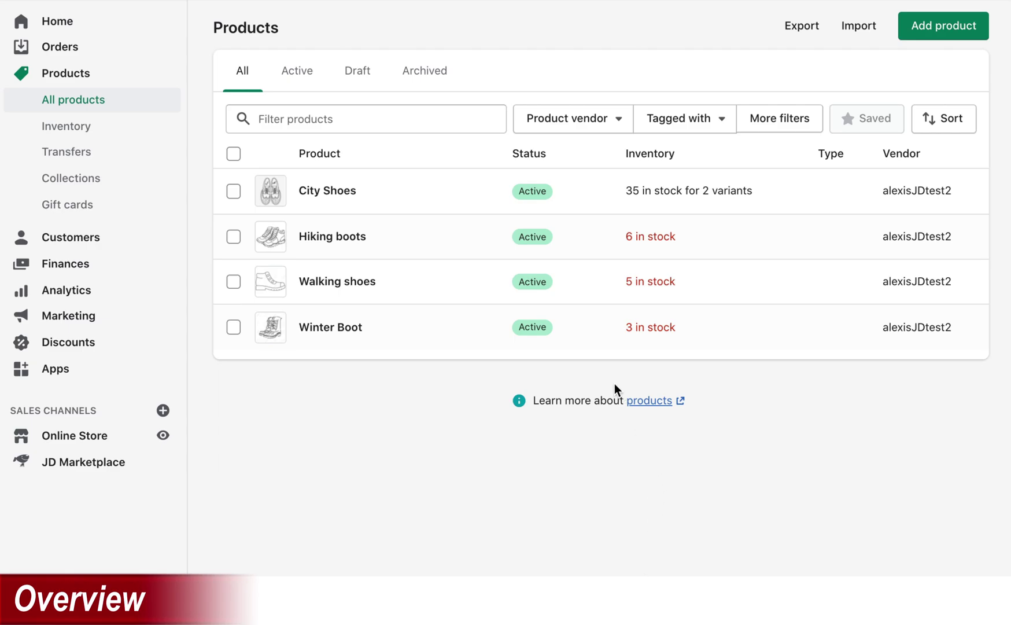
Make the City Shoes product available on the JD Marketplace sales channel and save the product.
left_click(340, 192)
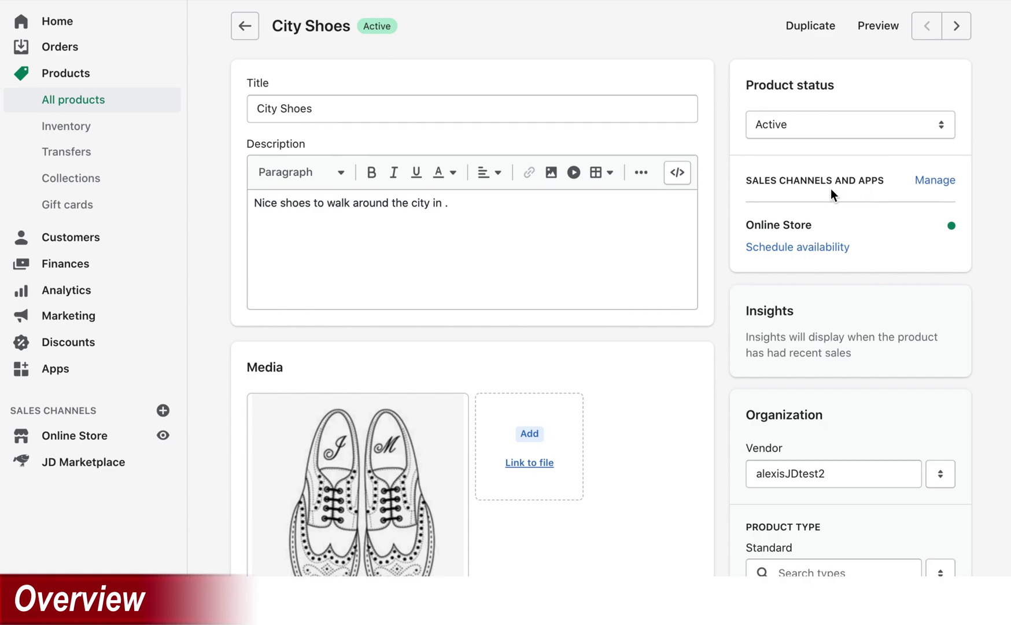
left_click(928, 181)
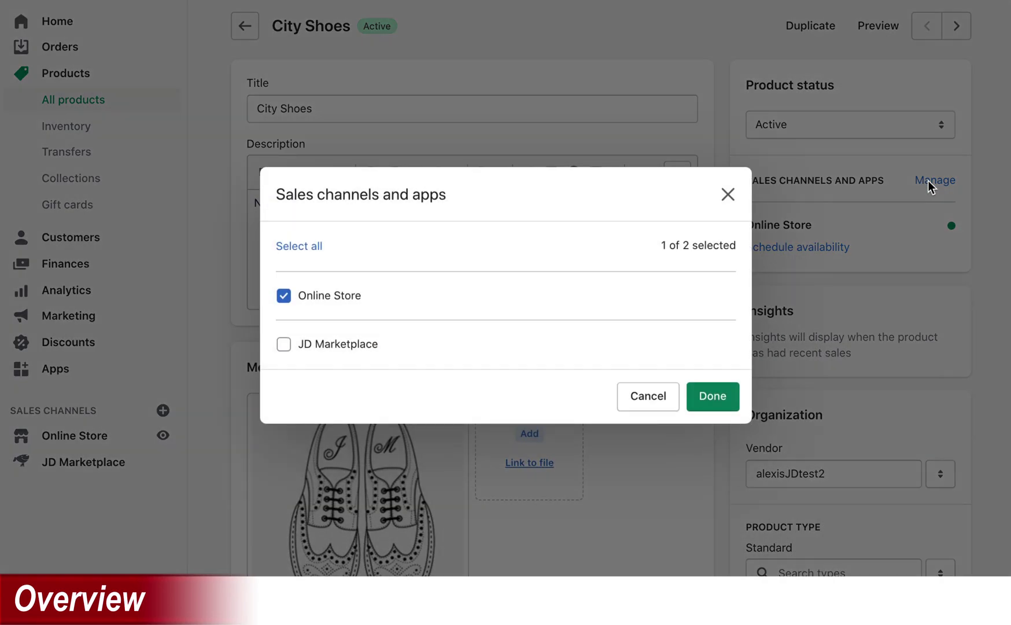
left_click(286, 350)
left_click(707, 397)
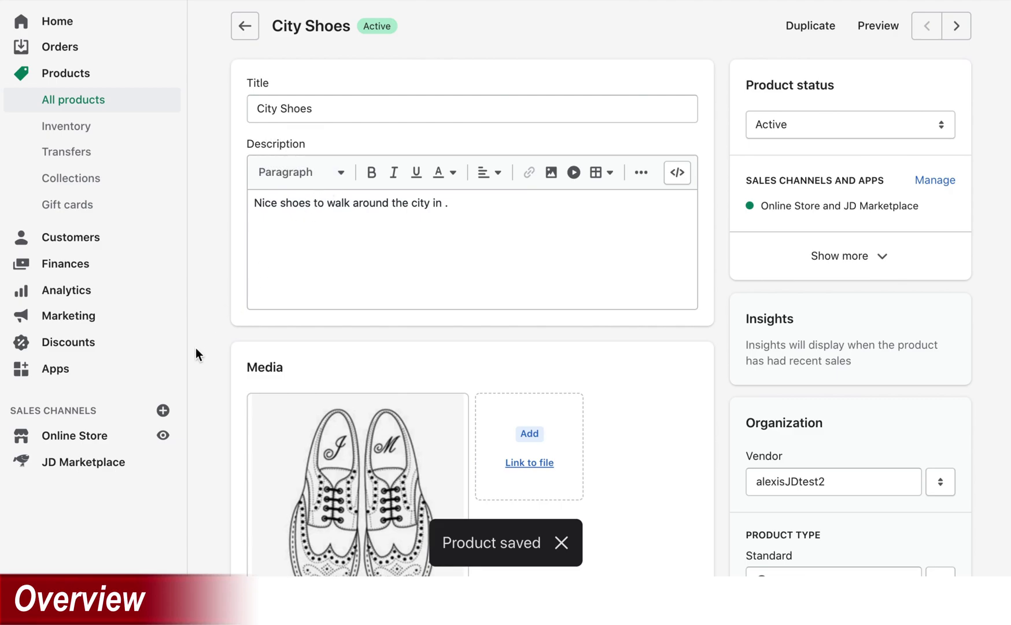
Open the City Shoes listing from the JD Marketplace products that are ready to synchronize.
left_click(83, 465)
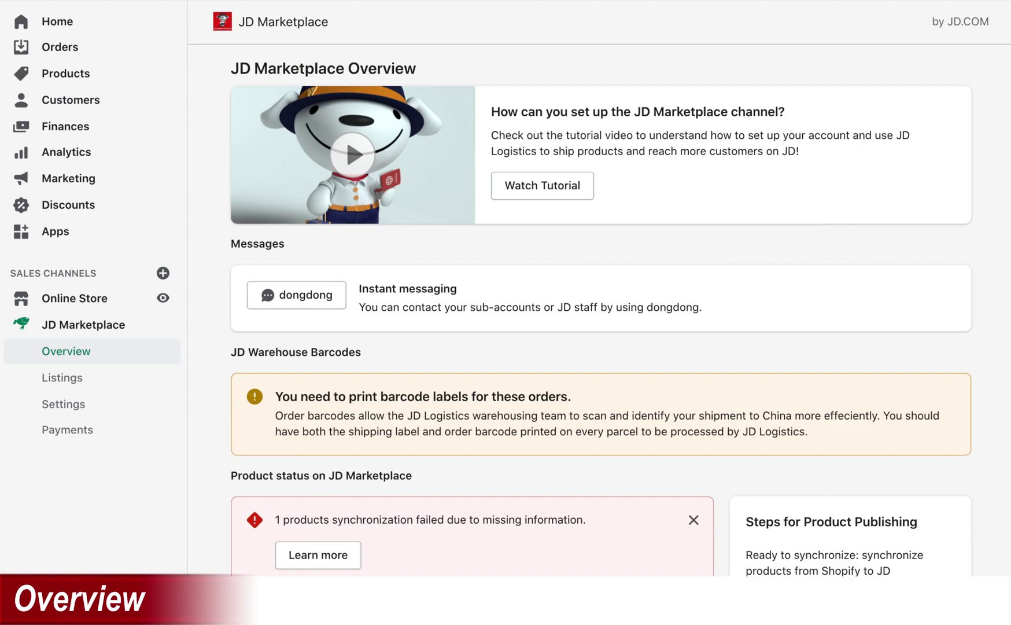
scroll(864, 452, "down", 5)
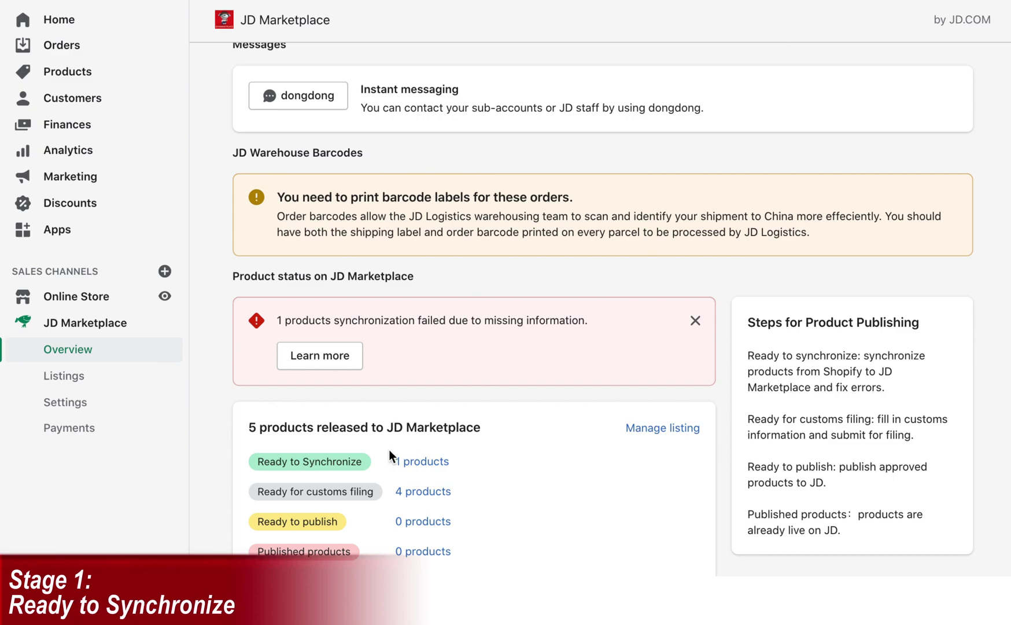
left_click(421, 462)
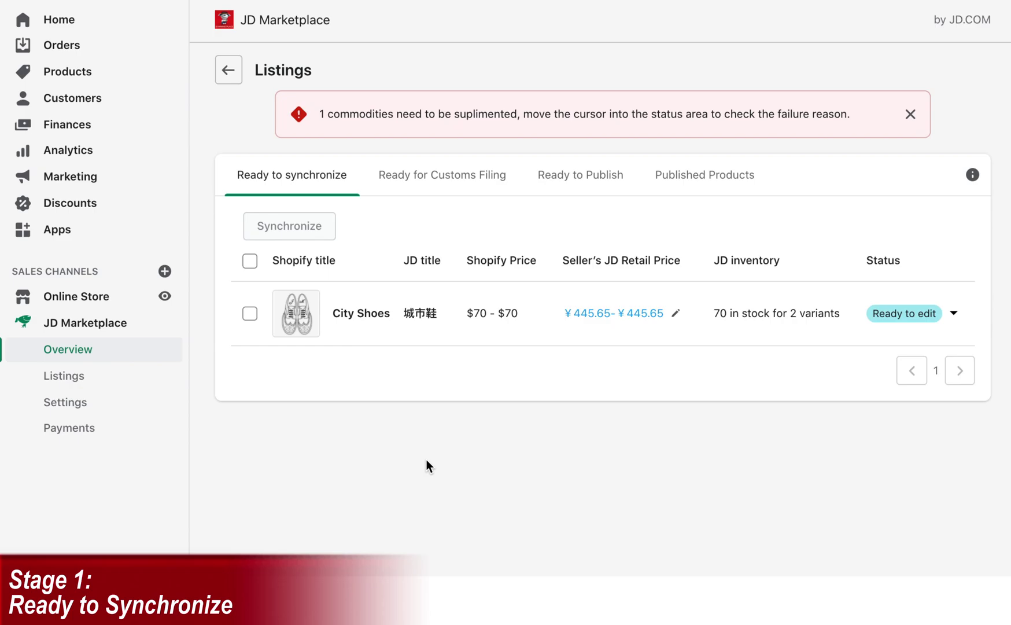
mouse_move(951, 316)
left_click(365, 314)
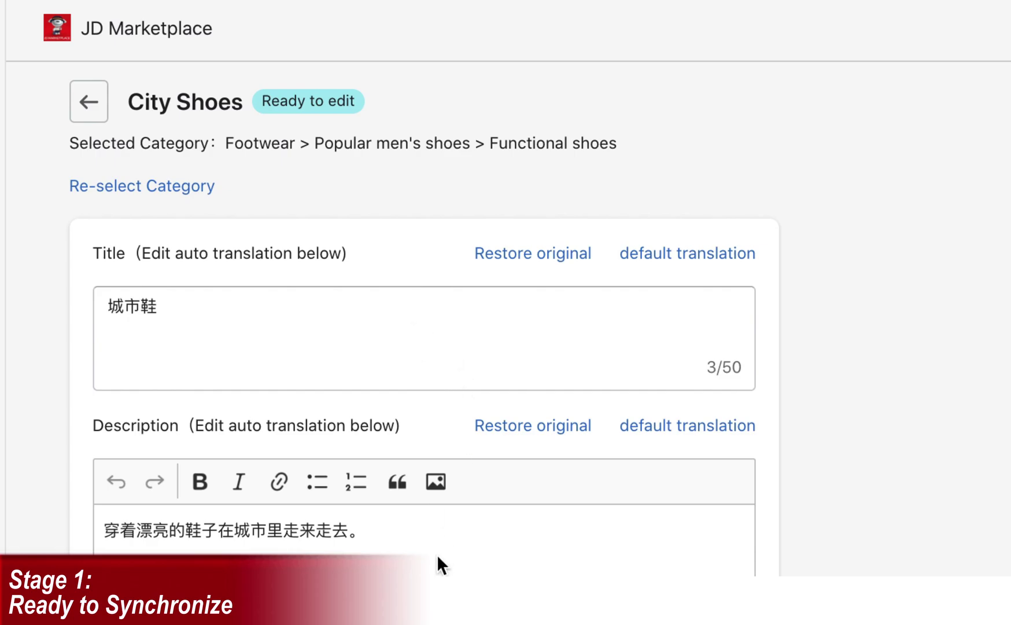
Review the listing's translated title and description, and check the available brand options with AlexisM chosen.
scroll(943, 455, "down", 5)
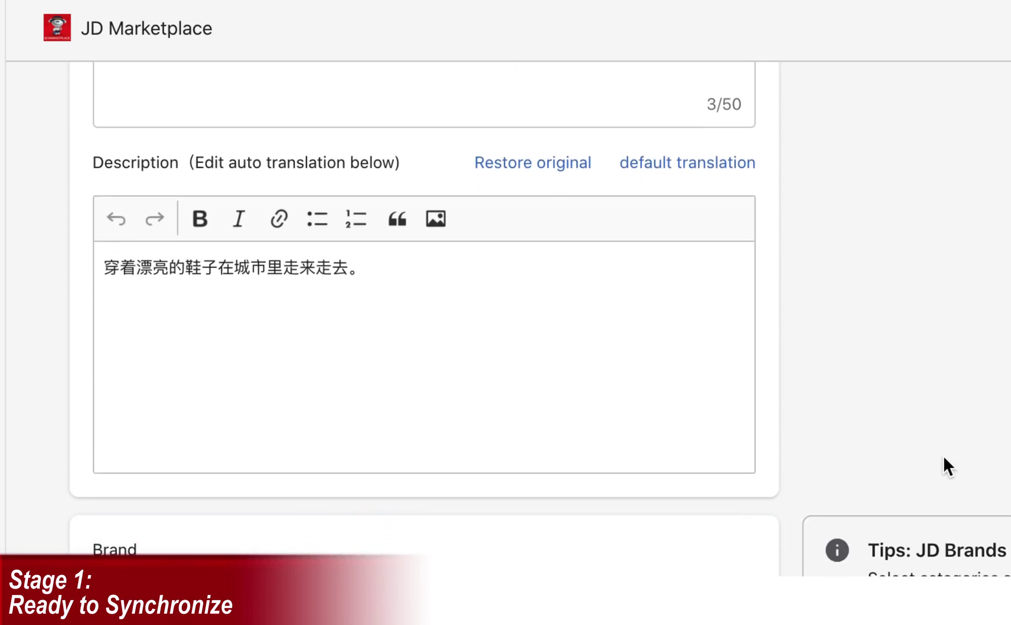
scroll(944, 460, "down", 2)
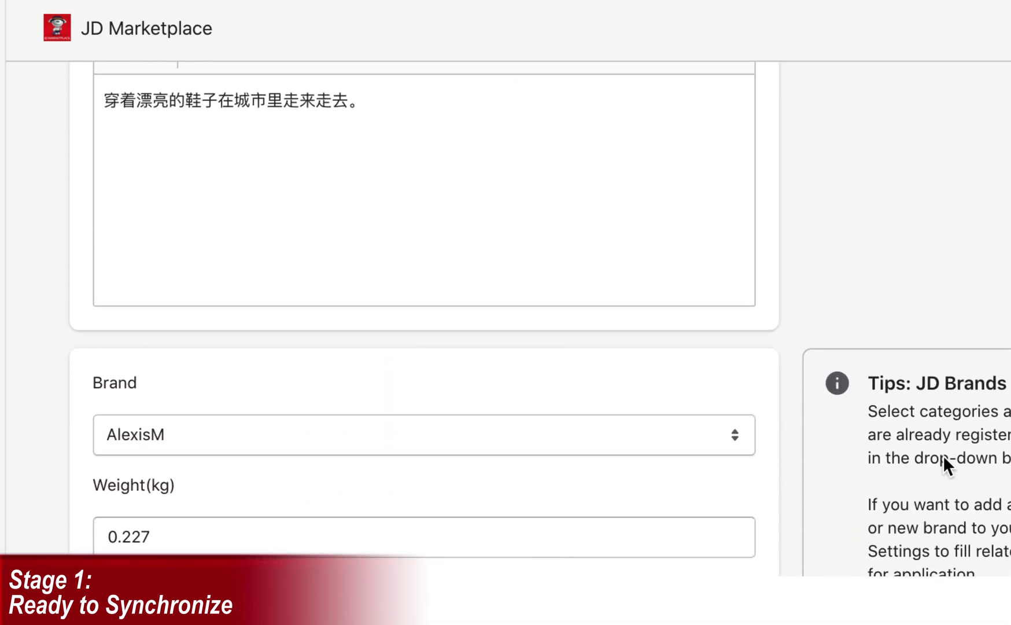
left_click(702, 439)
left_click(702, 432)
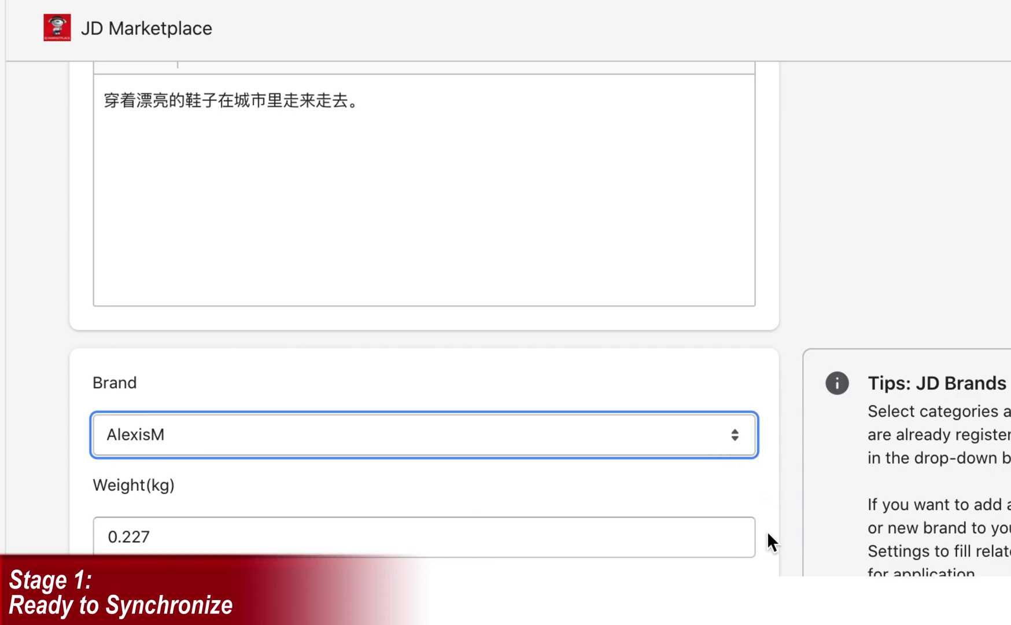
Review the listing's weight and inventory, the size 8 and 10 variant details, and the product images.
scroll(706, 542, "down", 4)
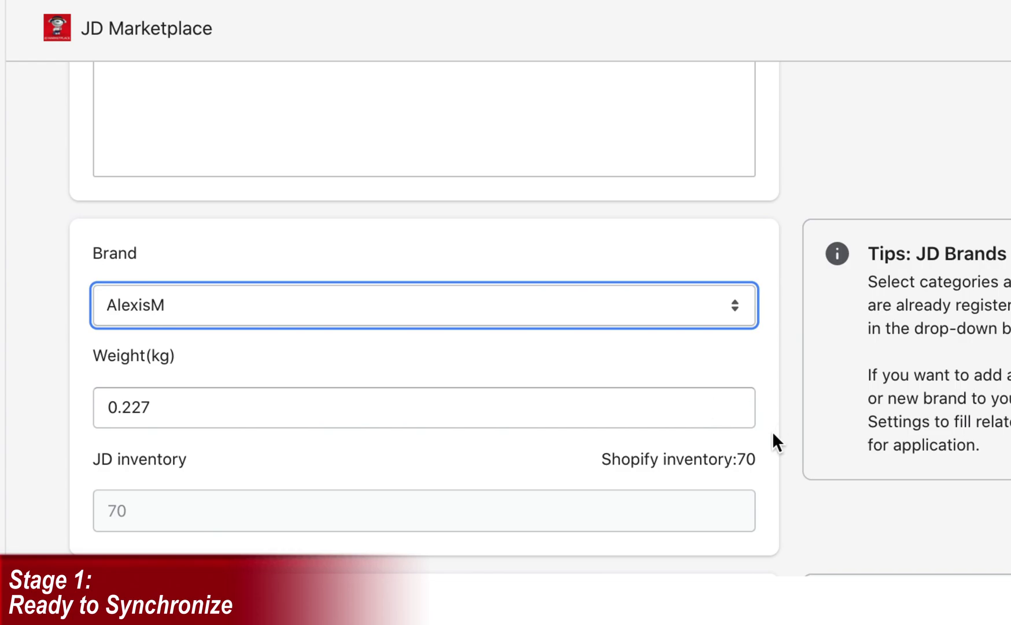
scroll(773, 433, "down", 5)
scroll(773, 434, "down", 5)
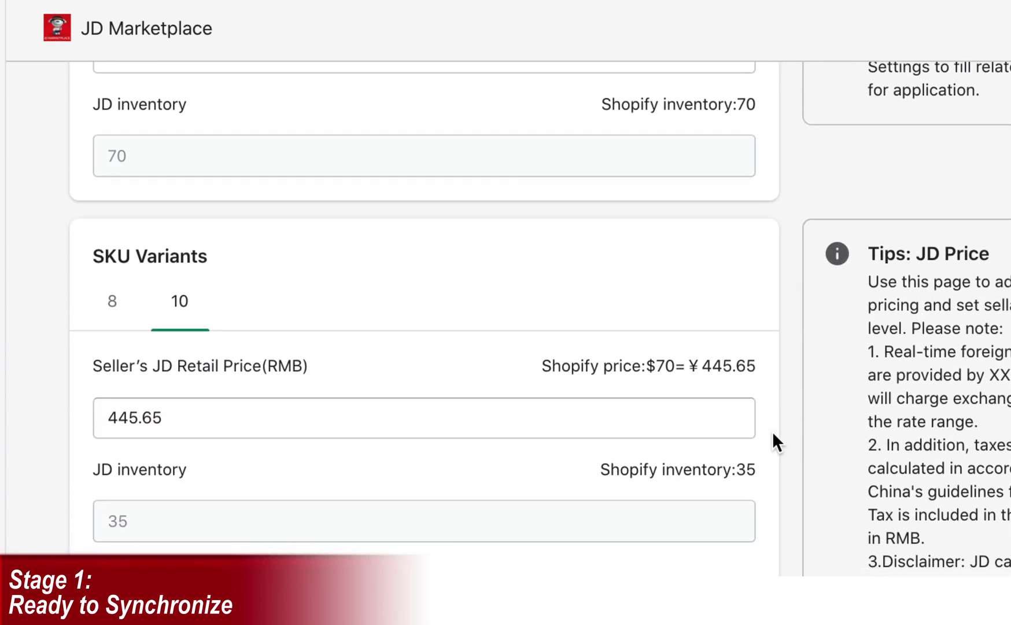
left_click(116, 313)
left_click(182, 305)
scroll(298, 286, "down", 5)
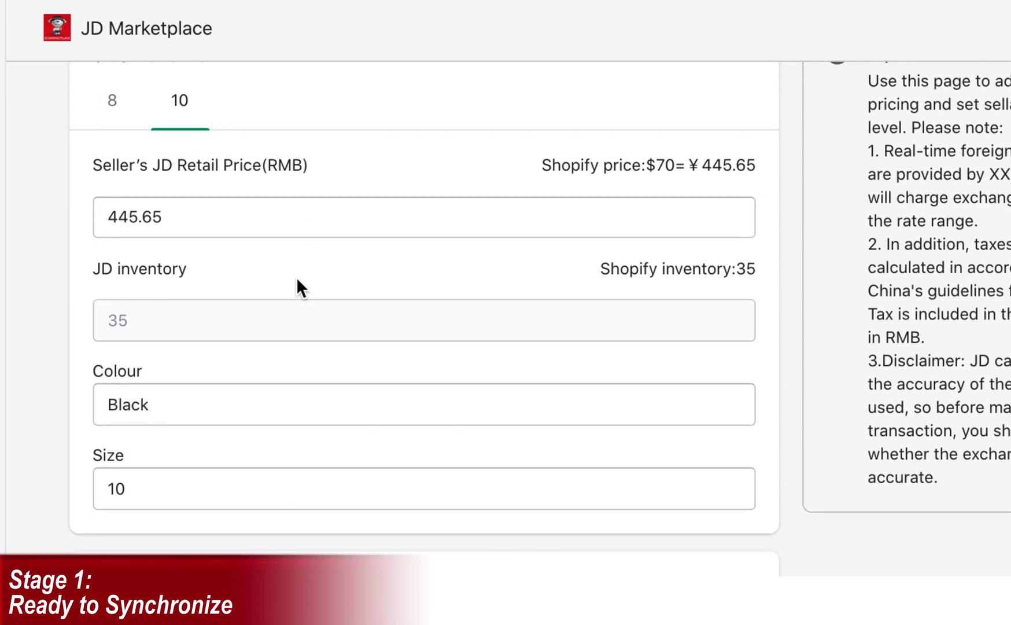
scroll(425, 313, "down", 12)
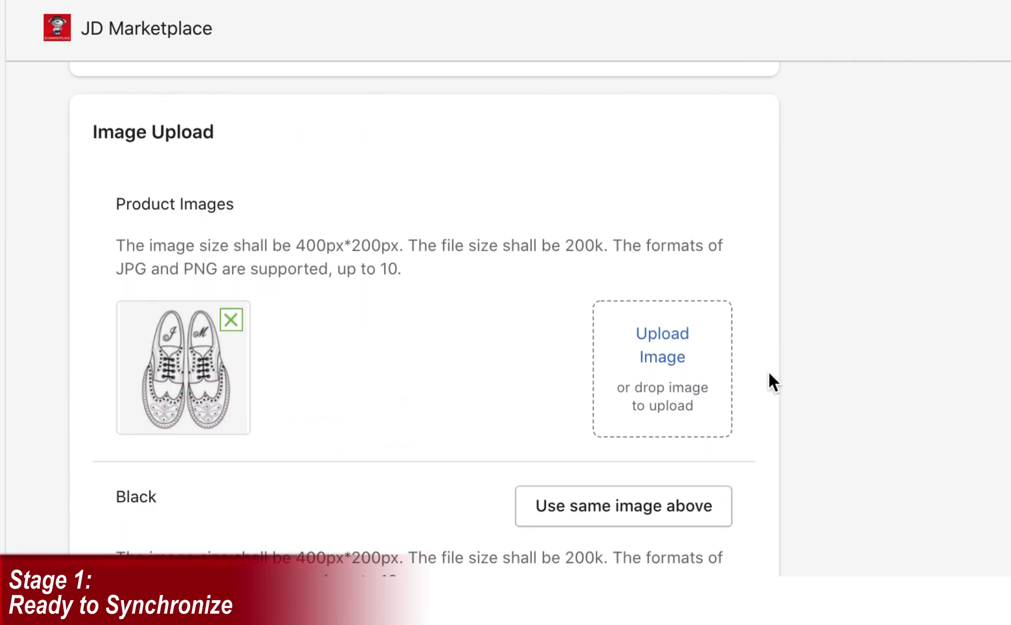
scroll(769, 373, "down", 4)
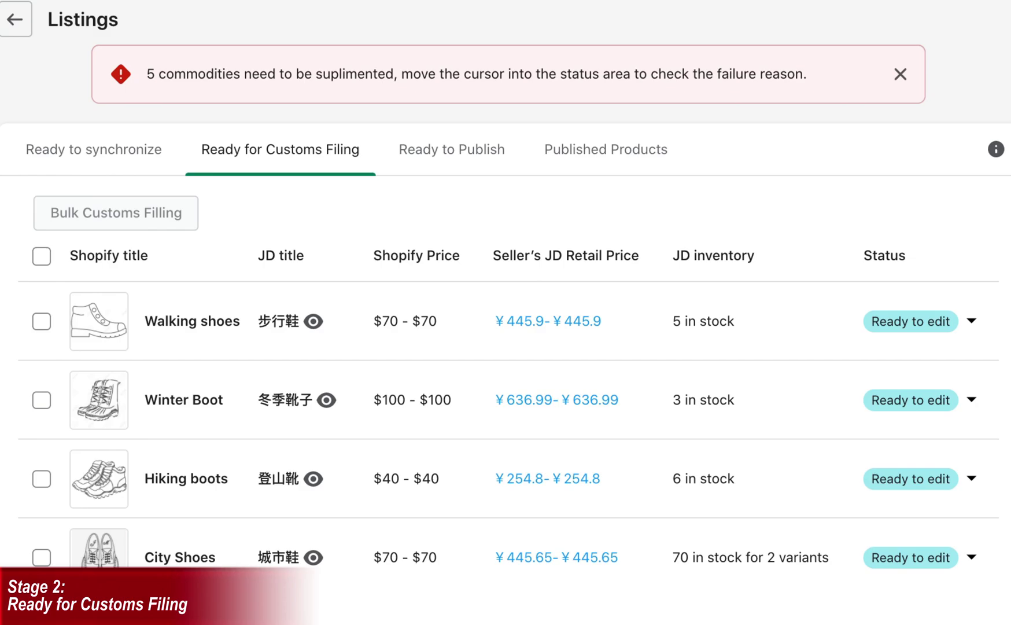
Select only City Shoes among the products ready for customs filing and open its filing form.
left_click(42, 255)
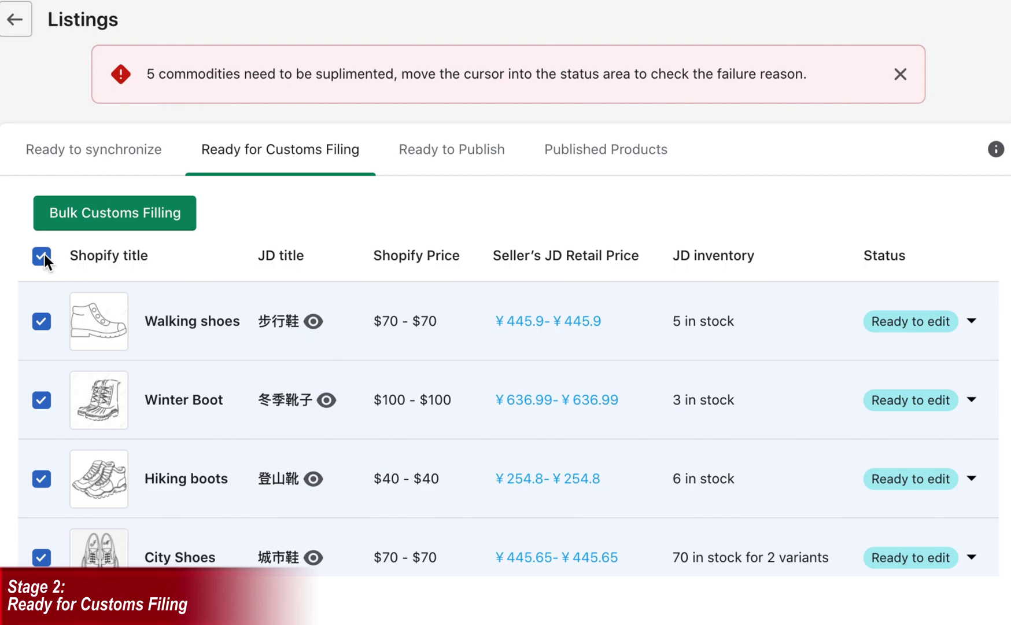
left_click(44, 254)
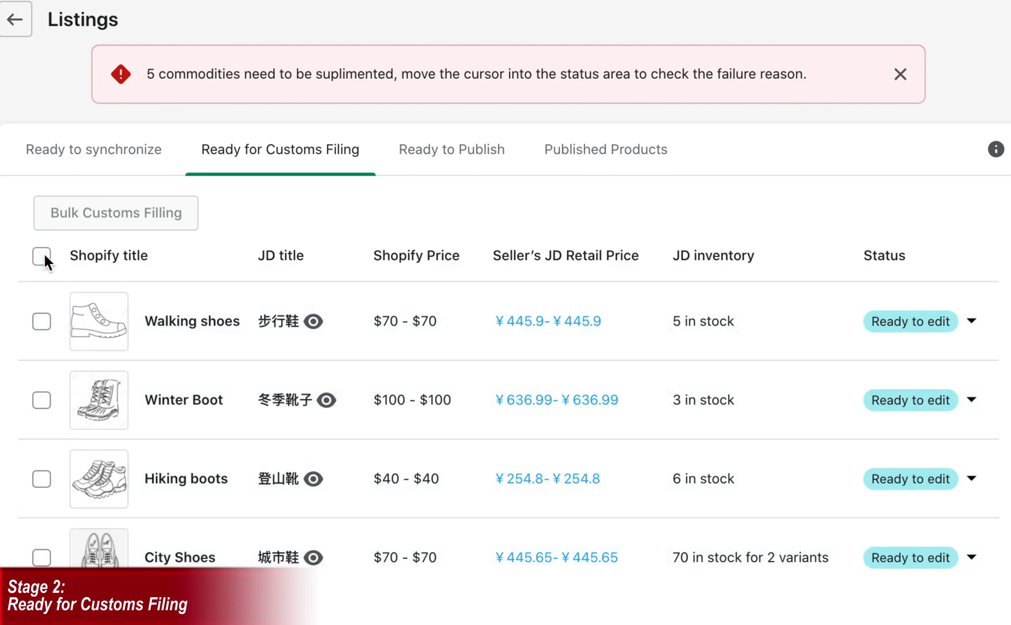
left_click(41, 557)
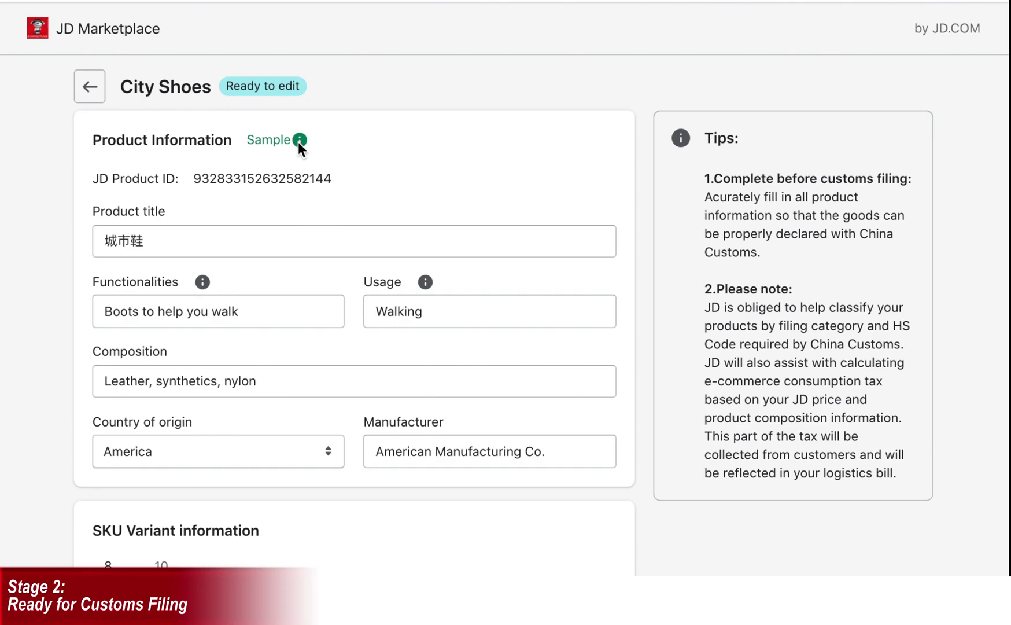
Examine the customs form's sample, the Functionalities and Usage hints, and the SKU information for variants 8 and 10.
mouse_move(298, 143)
scroll(162, 245, "down", 3)
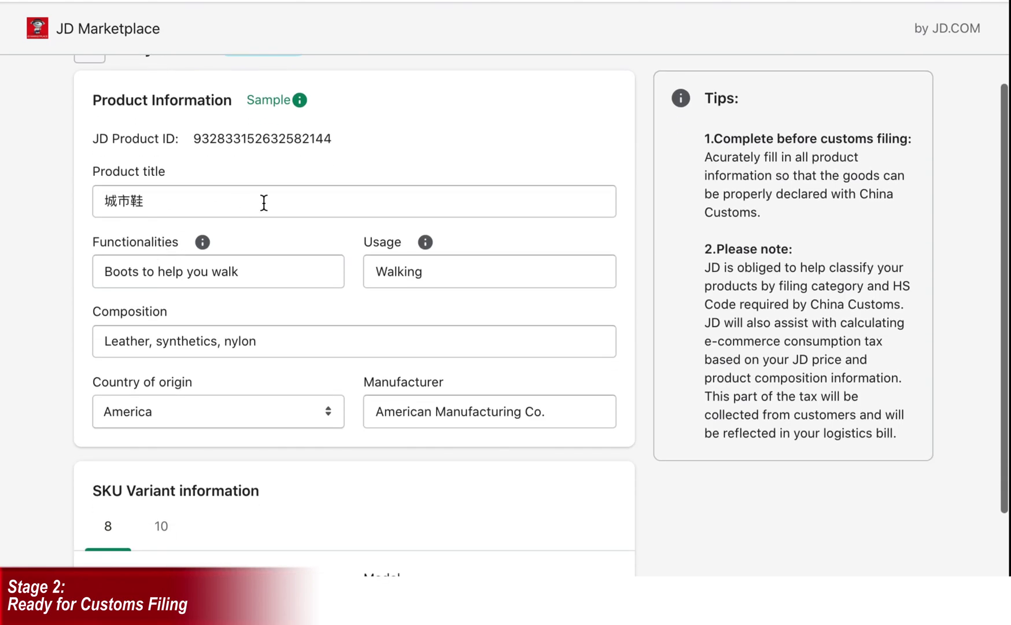
scroll(294, 201, "down", 2)
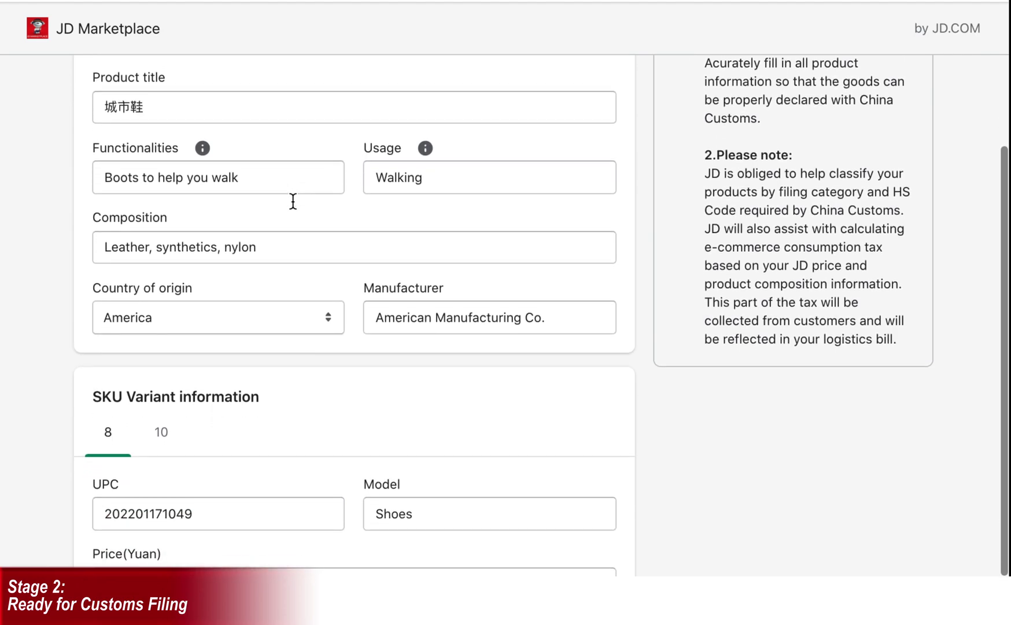
mouse_move(205, 149)
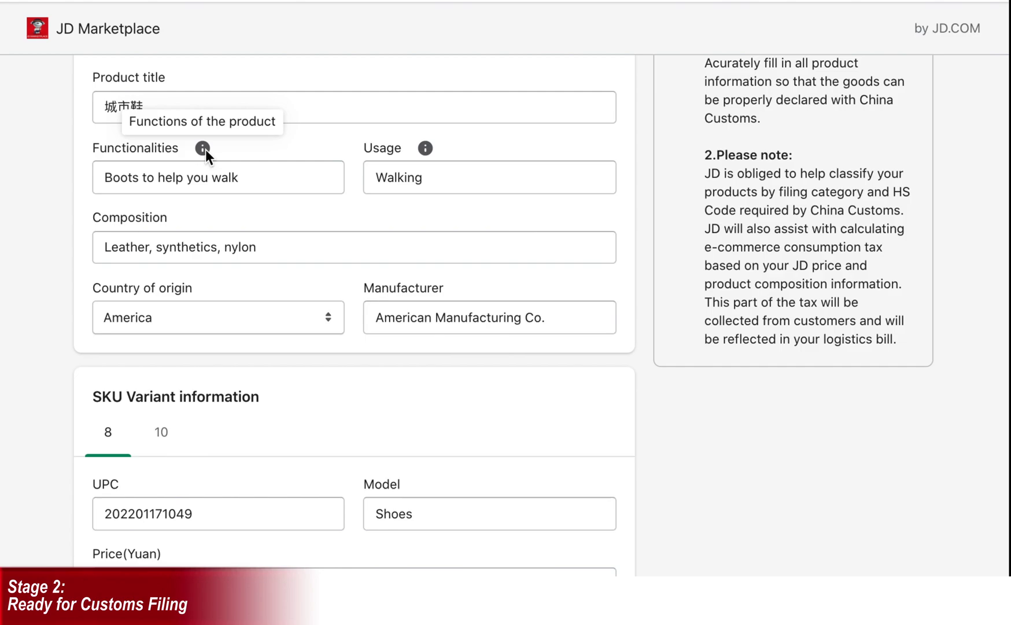
mouse_move(425, 149)
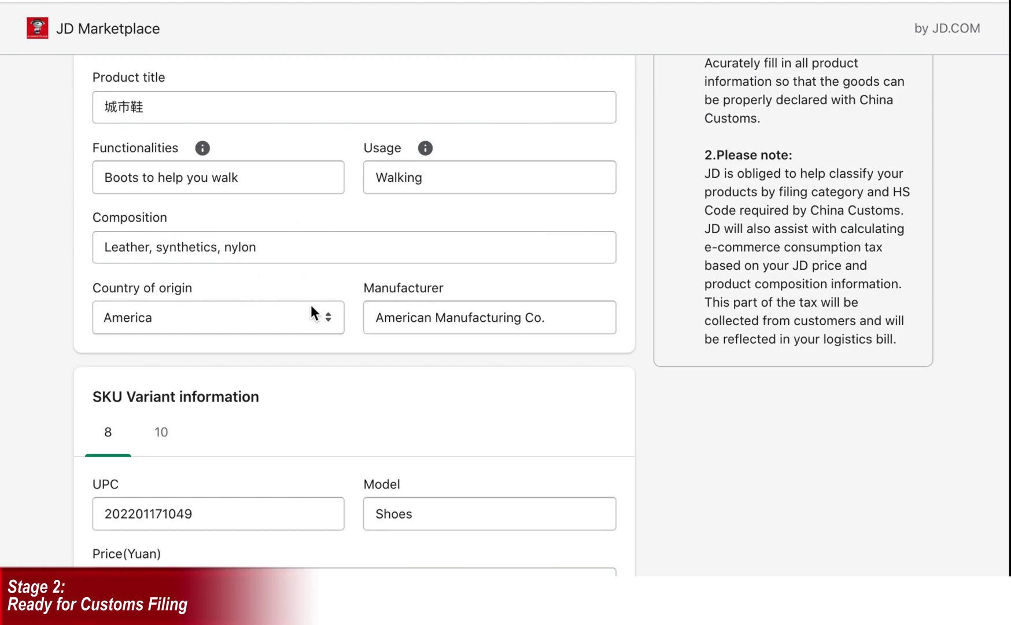
scroll(467, 285, "down", 3)
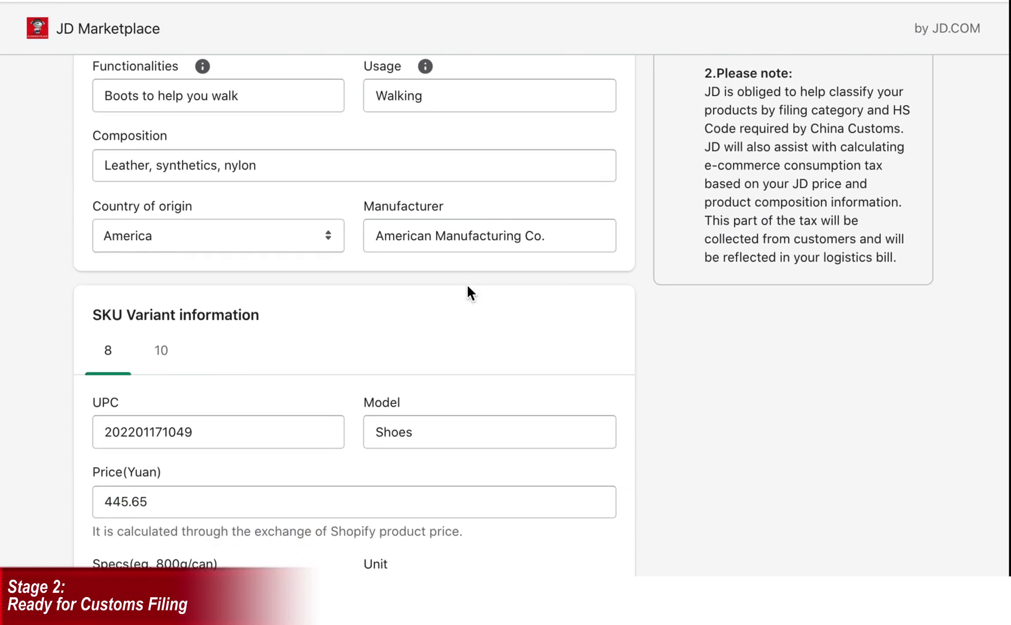
scroll(466, 285, "down", 4)
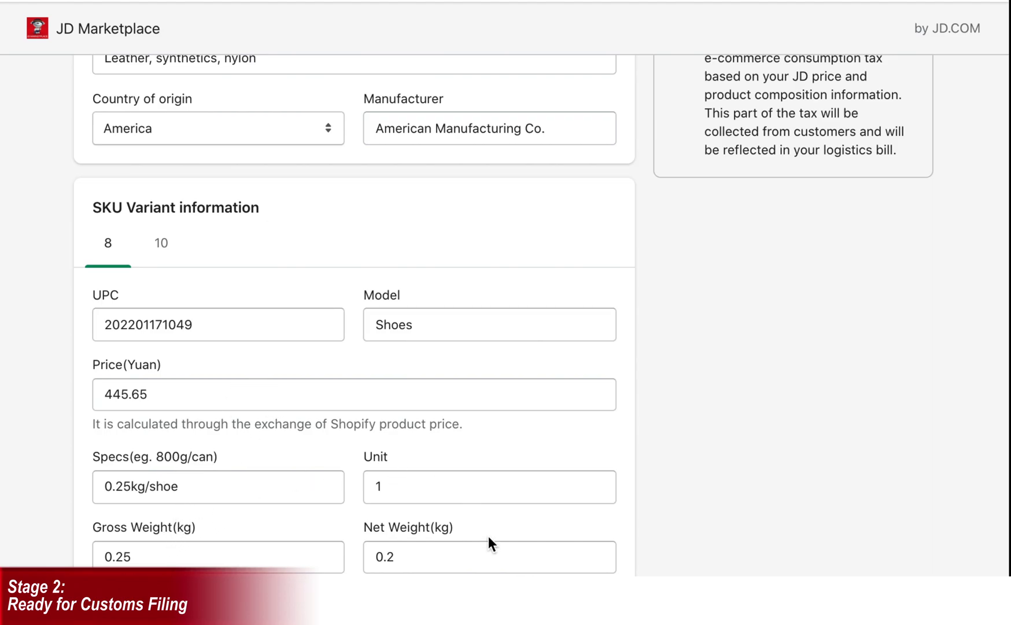
left_click(163, 246)
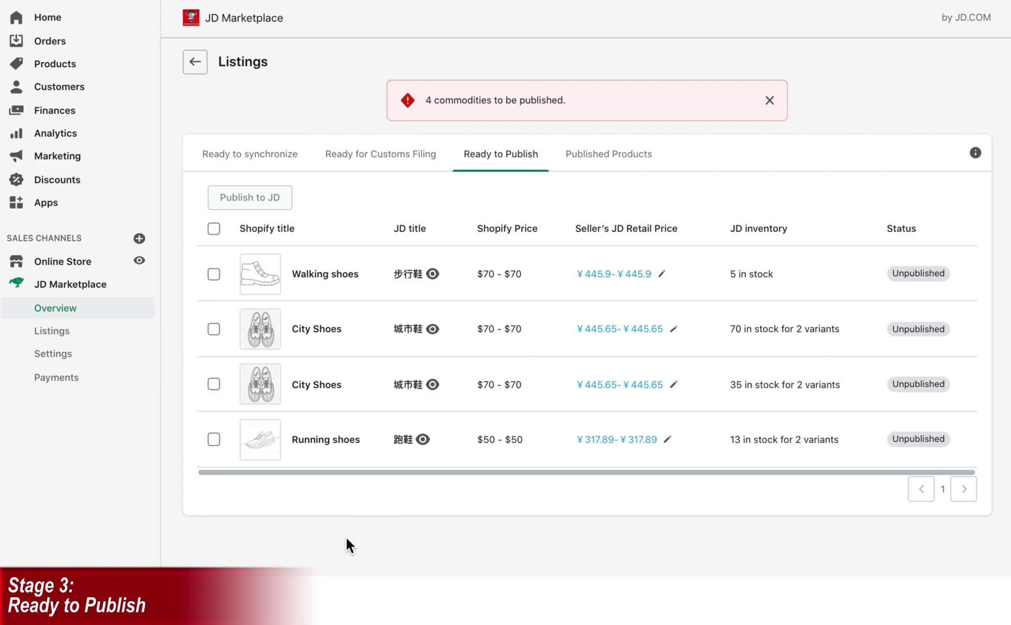
Publish all products in the Ready to Publish list to JD and confirm the publication.
left_click(213, 229)
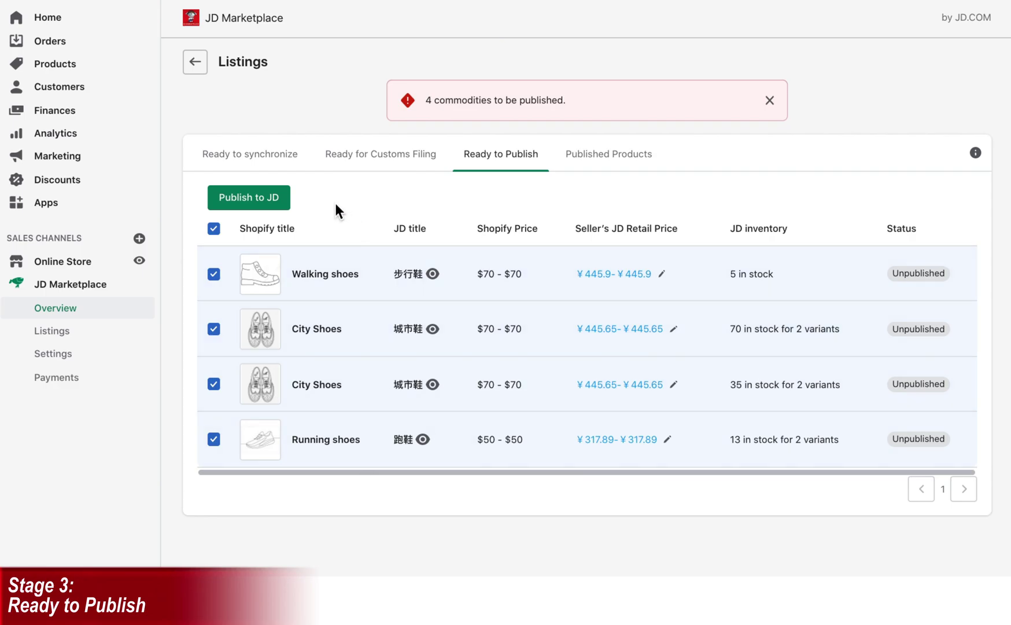
left_click(274, 199)
left_click(276, 199)
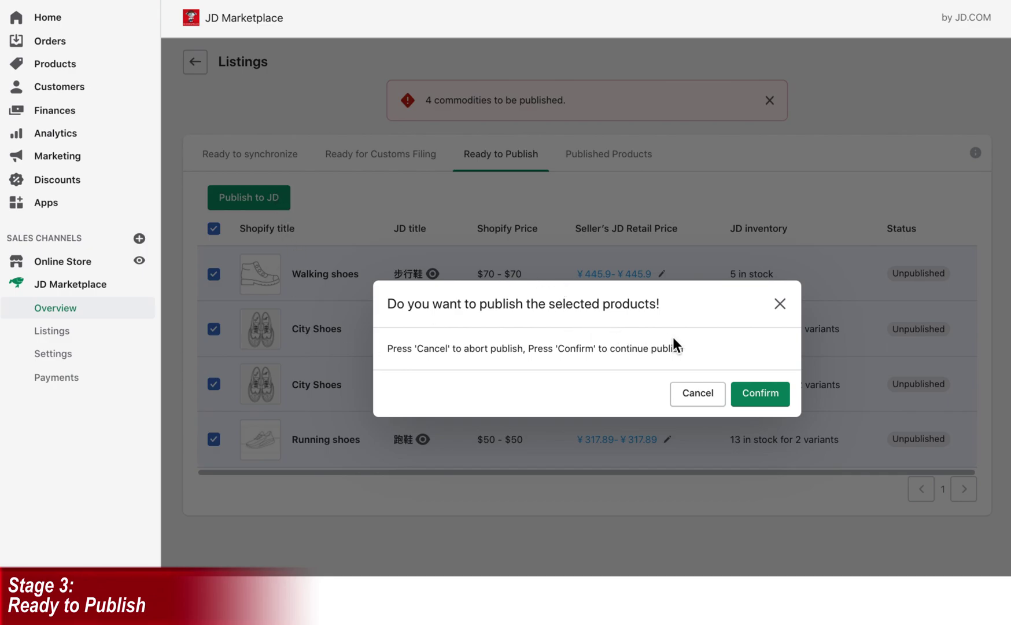
left_click(763, 394)
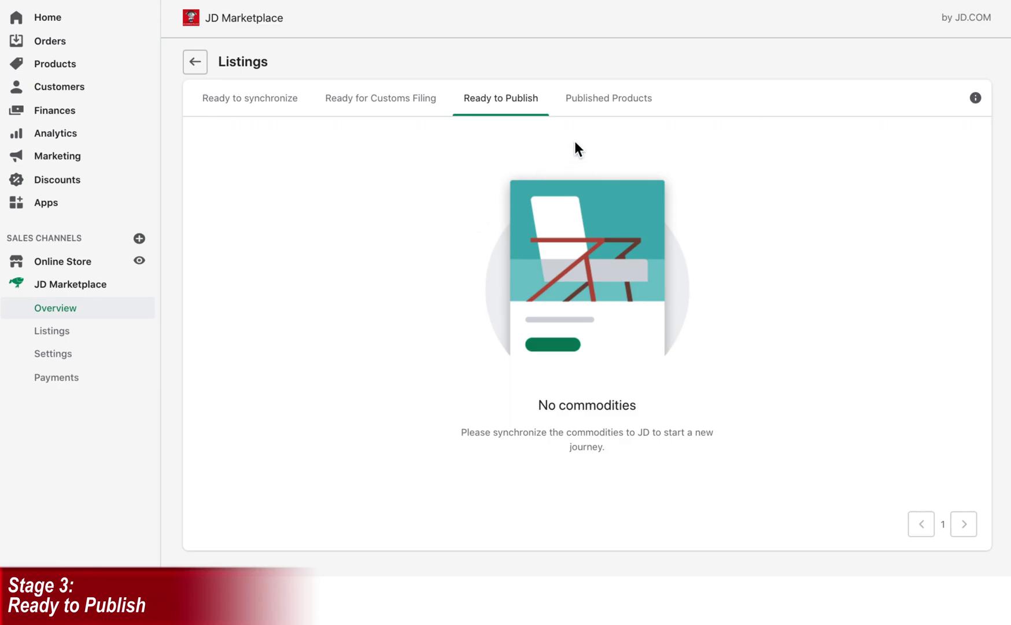
Unpublish Slippers from the published products and select it among the products ready to publish.
left_click(602, 100)
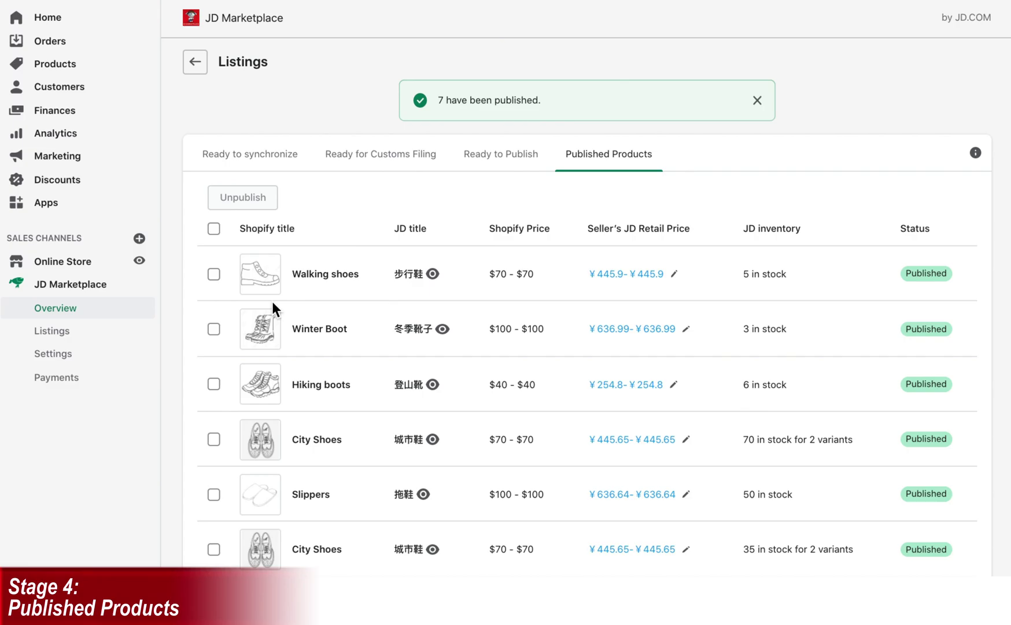
left_click(213, 495)
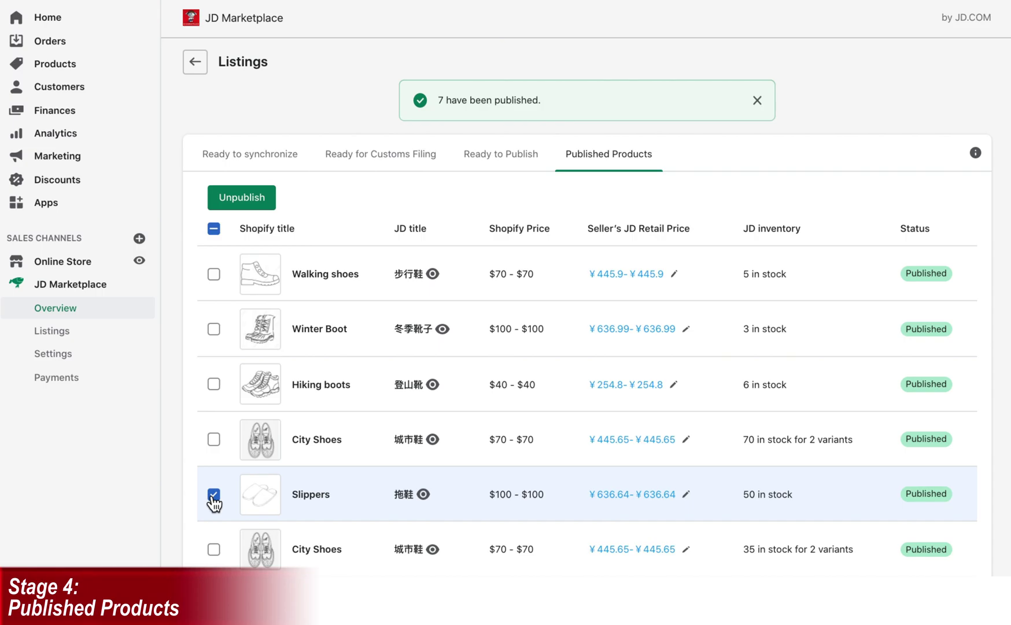
left_click(249, 199)
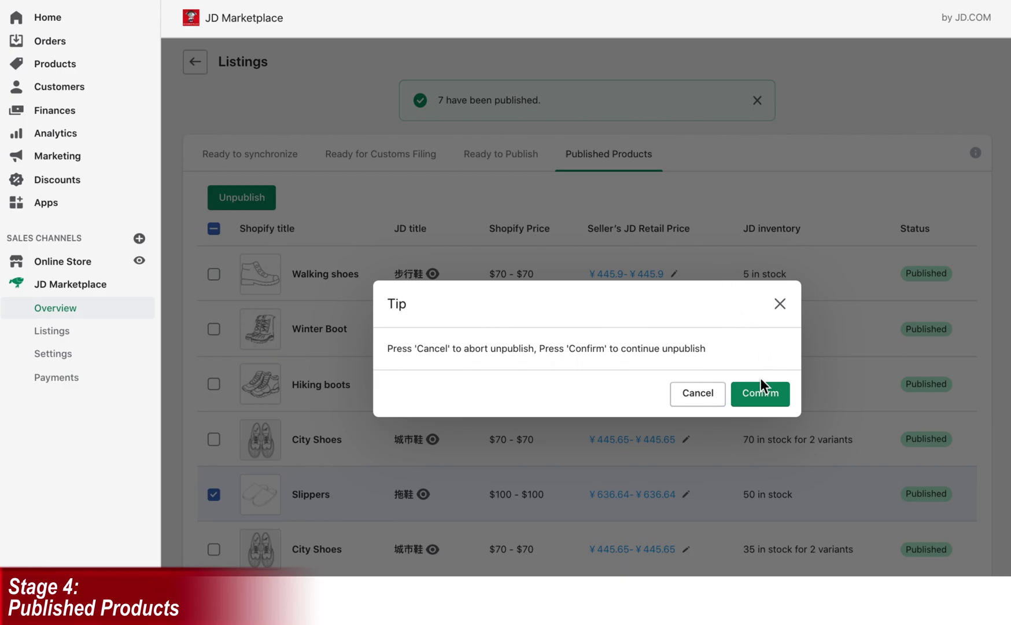
left_click(760, 394)
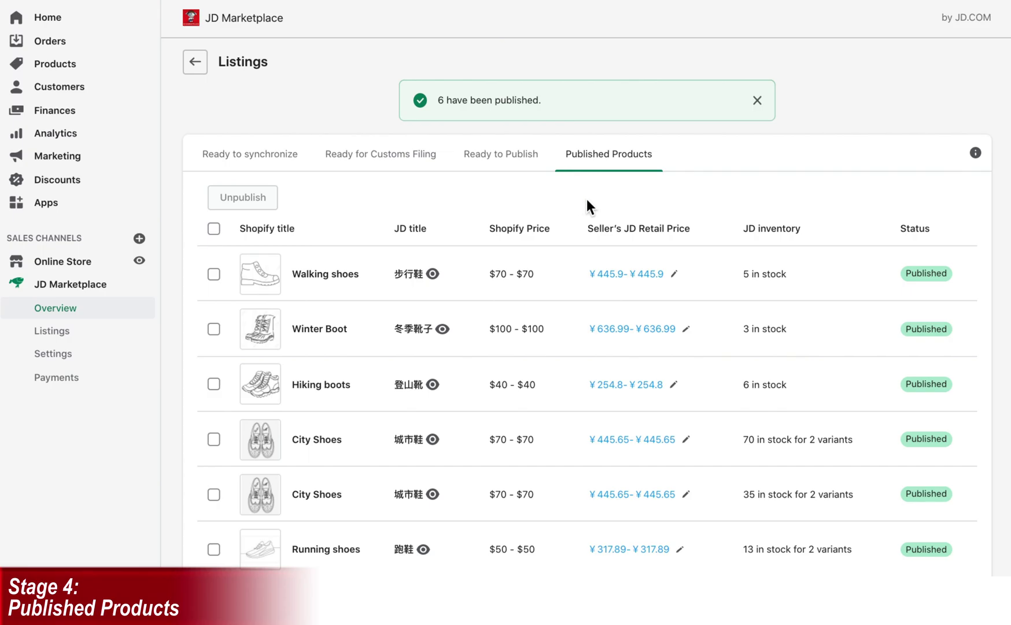
left_click(508, 158)
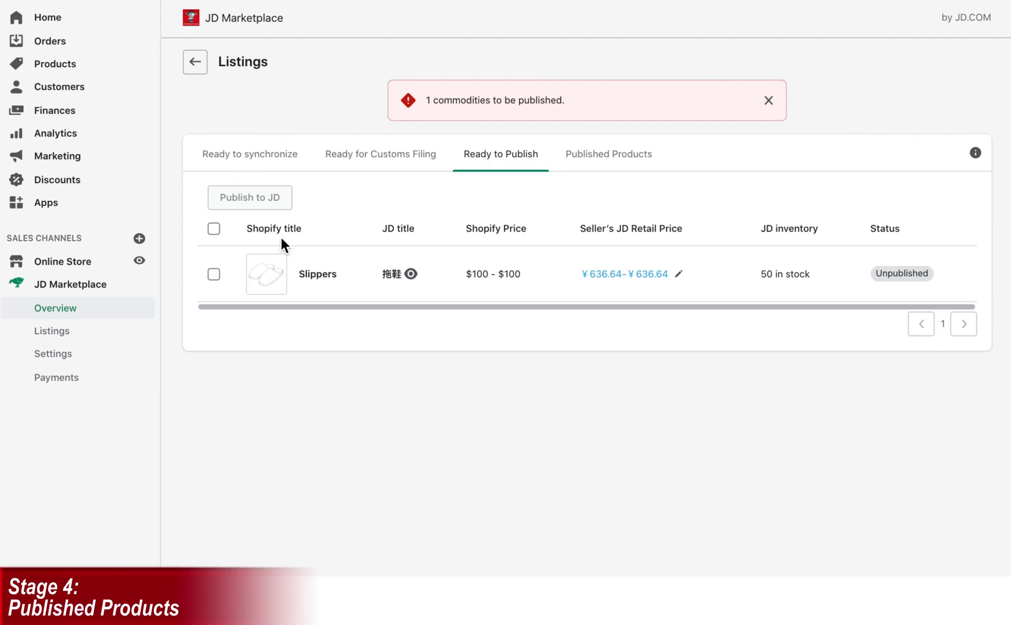
left_click(213, 275)
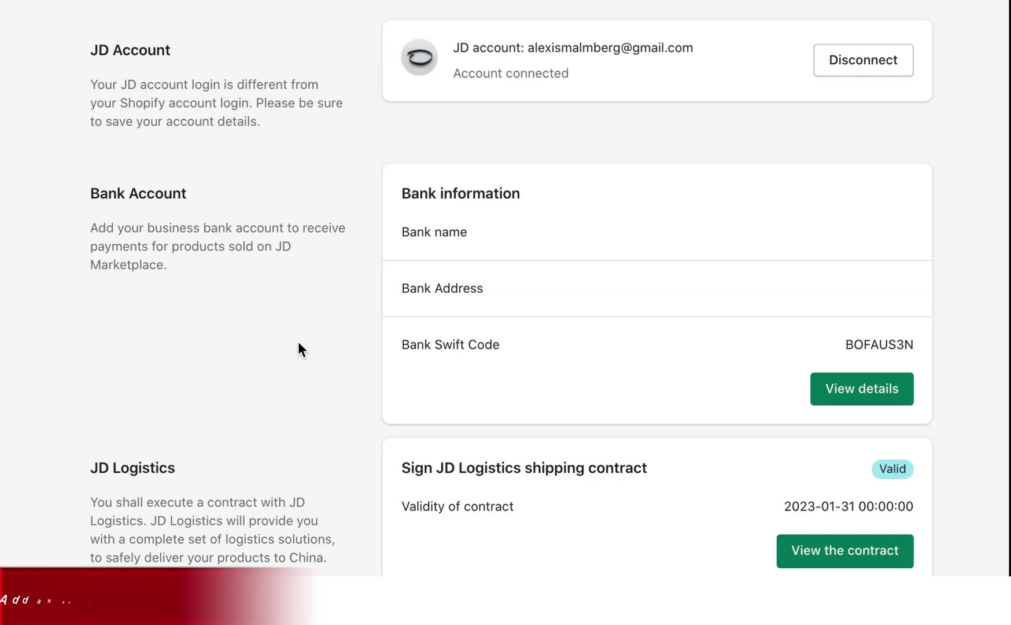
Apply for the store category Jewelry > fashion accessories > ring and open the full list of store categories.
scroll(476, 368, "down", 5)
scroll(304, 304, "down", 2)
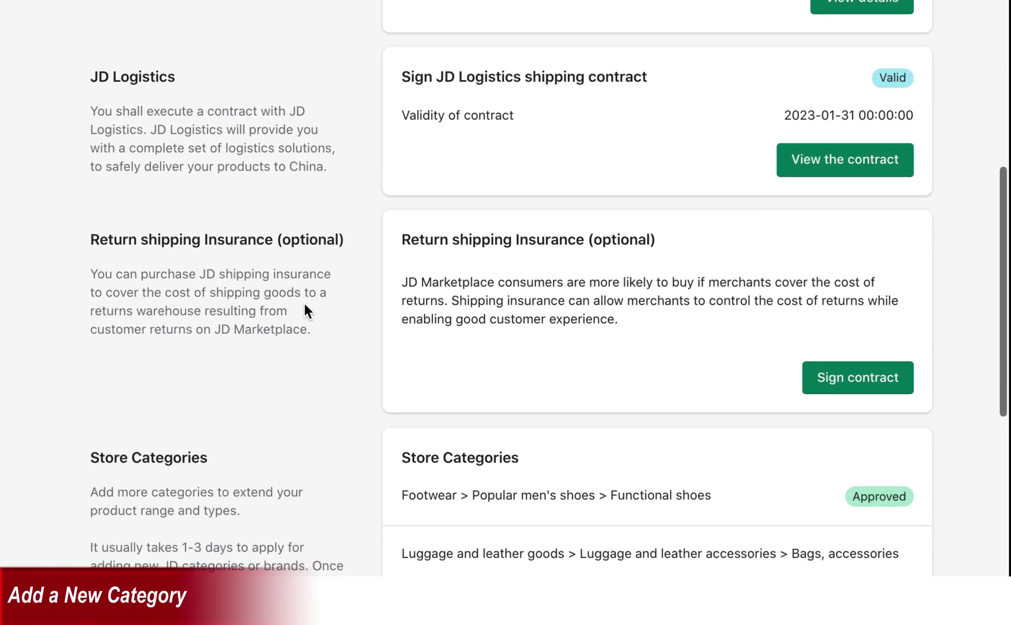
scroll(304, 304, "down", 4)
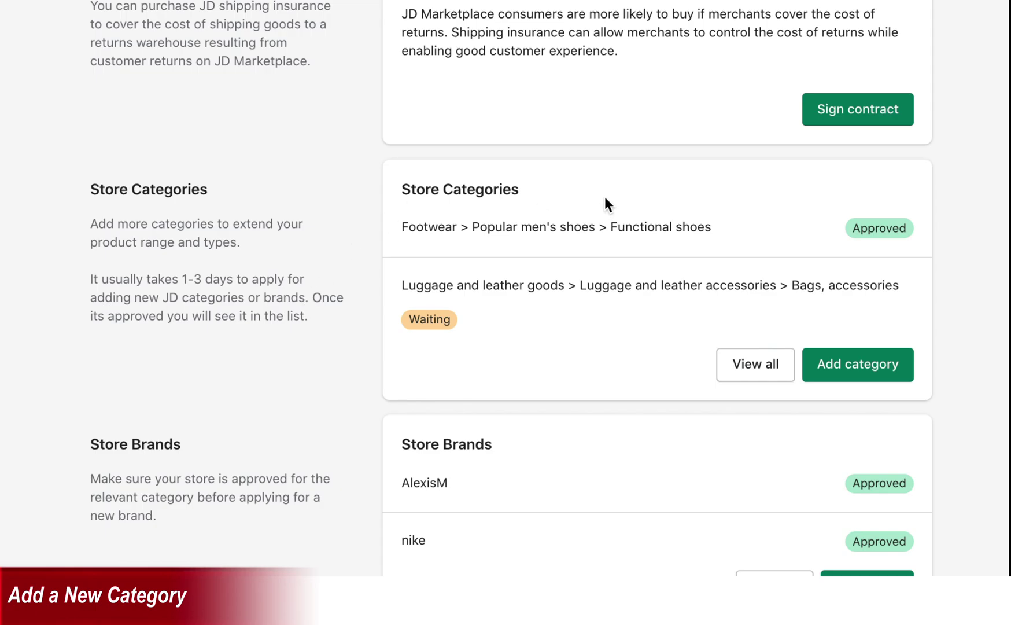
left_click(855, 362)
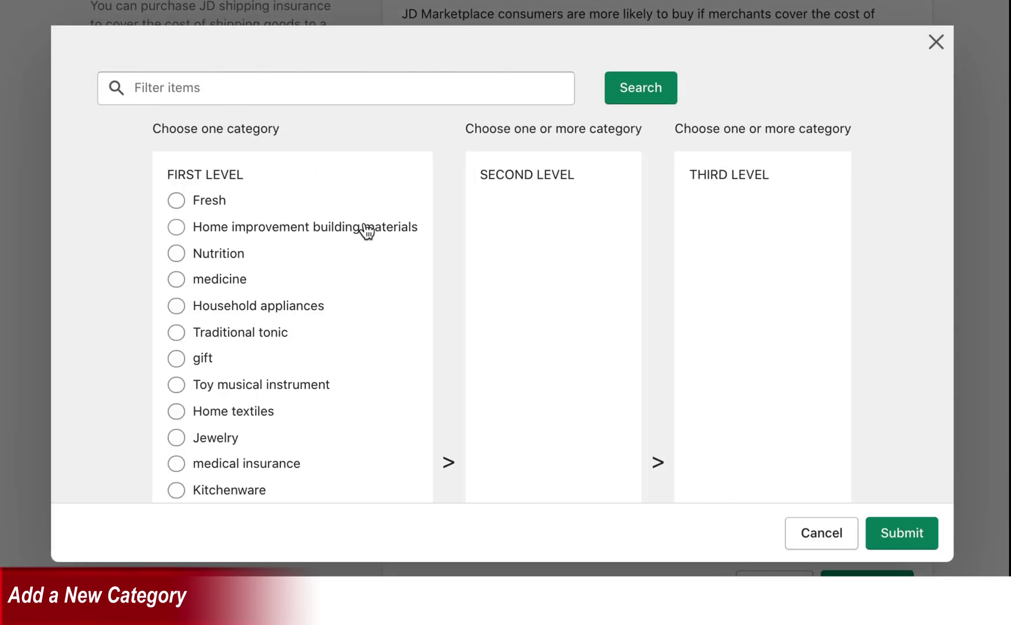
scroll(438, 341, "down", 1)
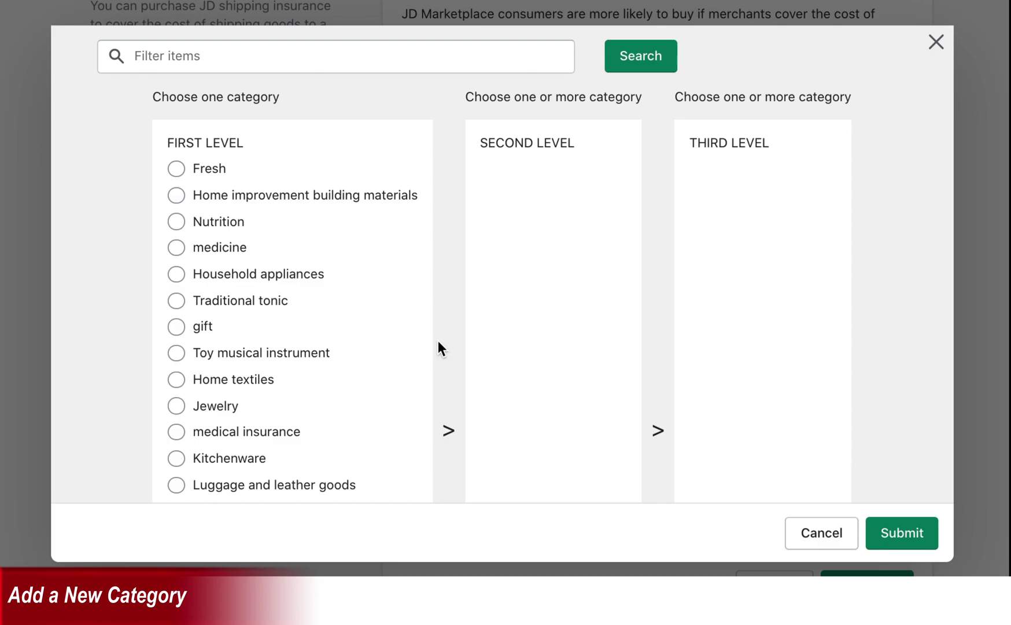
left_click(174, 408)
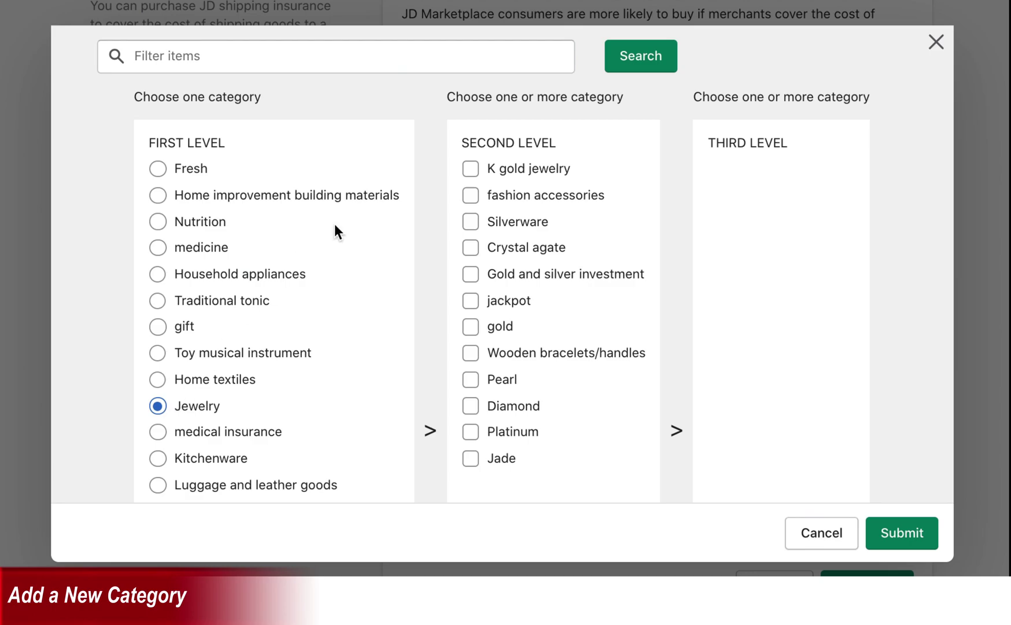
left_click(471, 197)
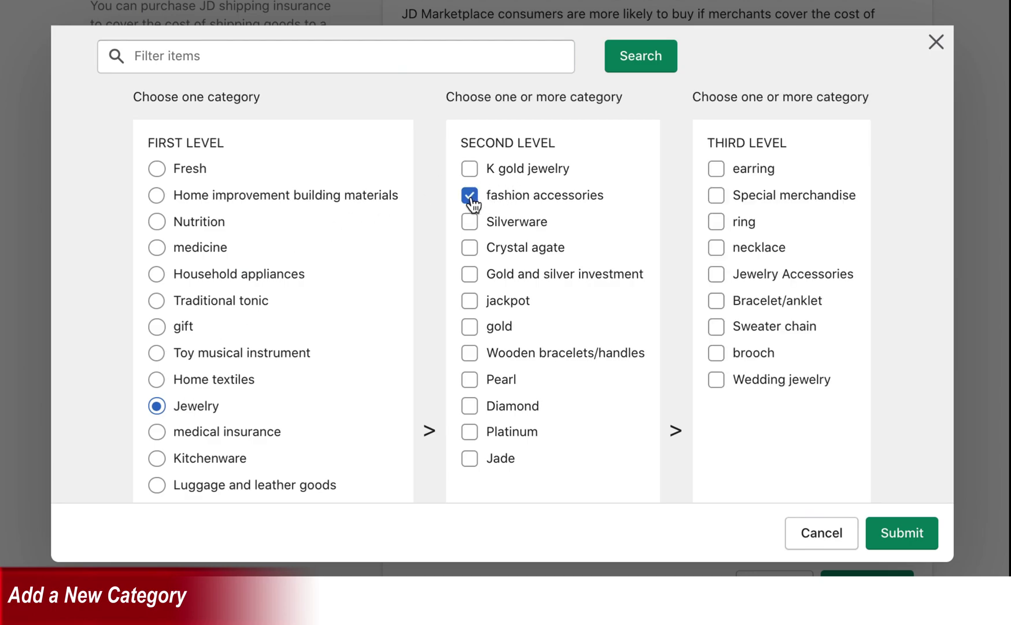
left_click(716, 225)
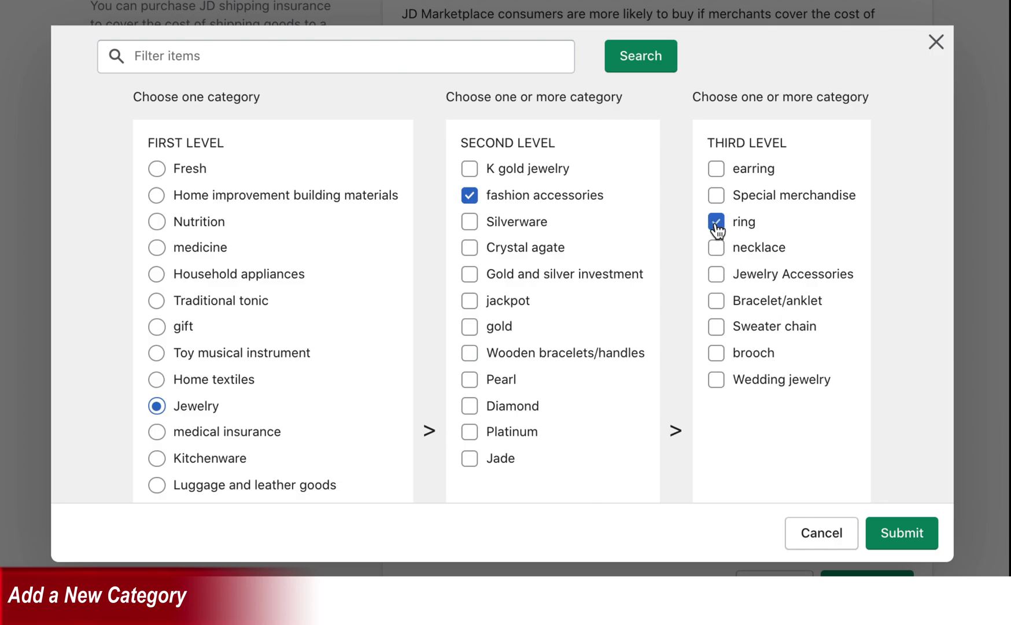
left_click(900, 538)
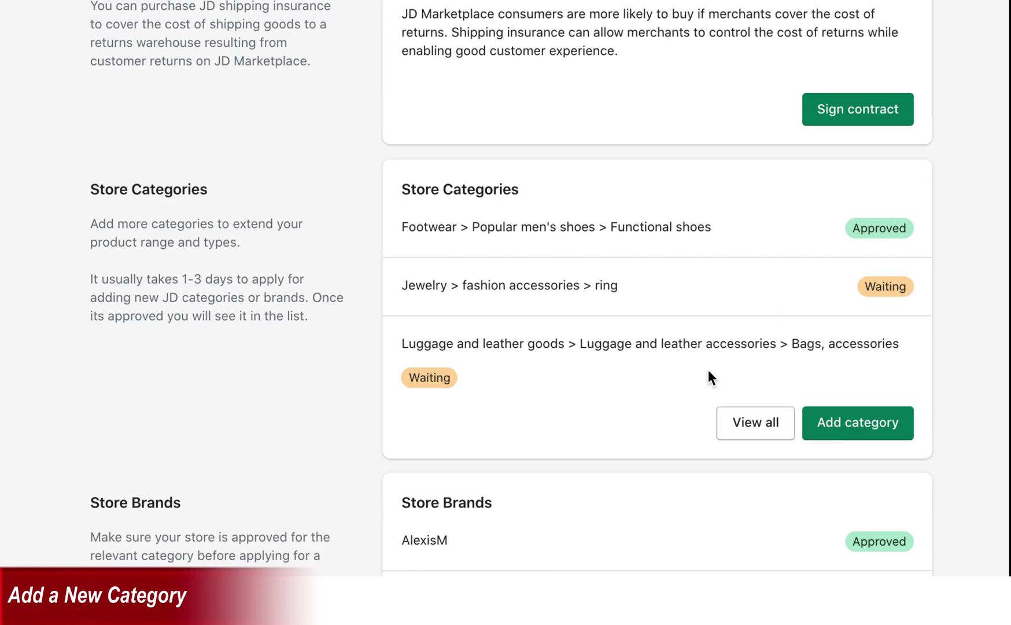
left_click(747, 426)
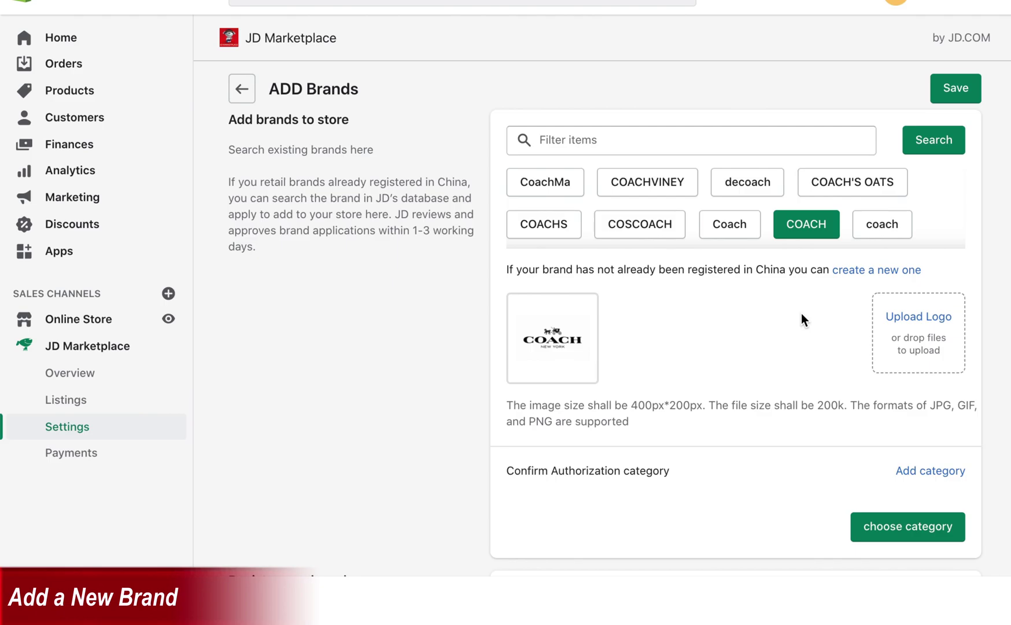
Assign the authorization category Footwear > Popular men's shoes > Functional shoes to the COACH brand.
scroll(802, 315, "down", 3)
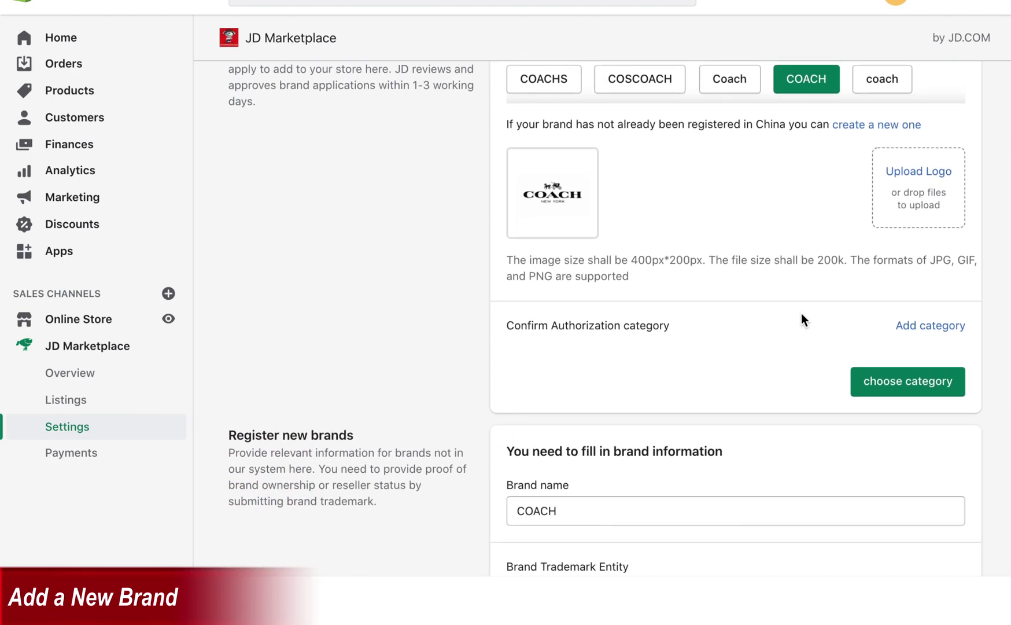
scroll(801, 313, "down", 2)
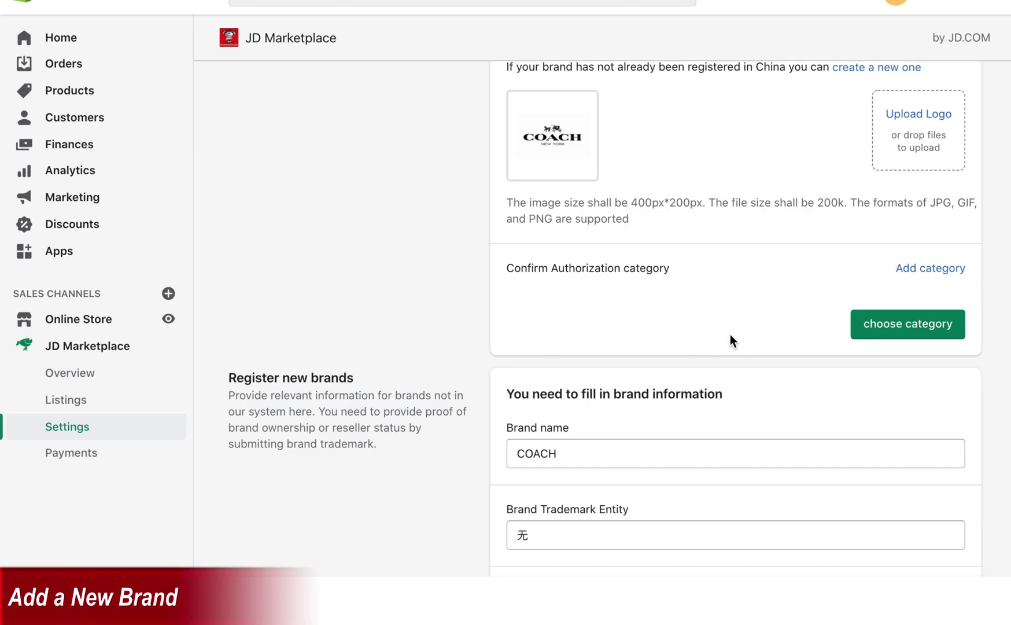
left_click(933, 329)
left_click(425, 263)
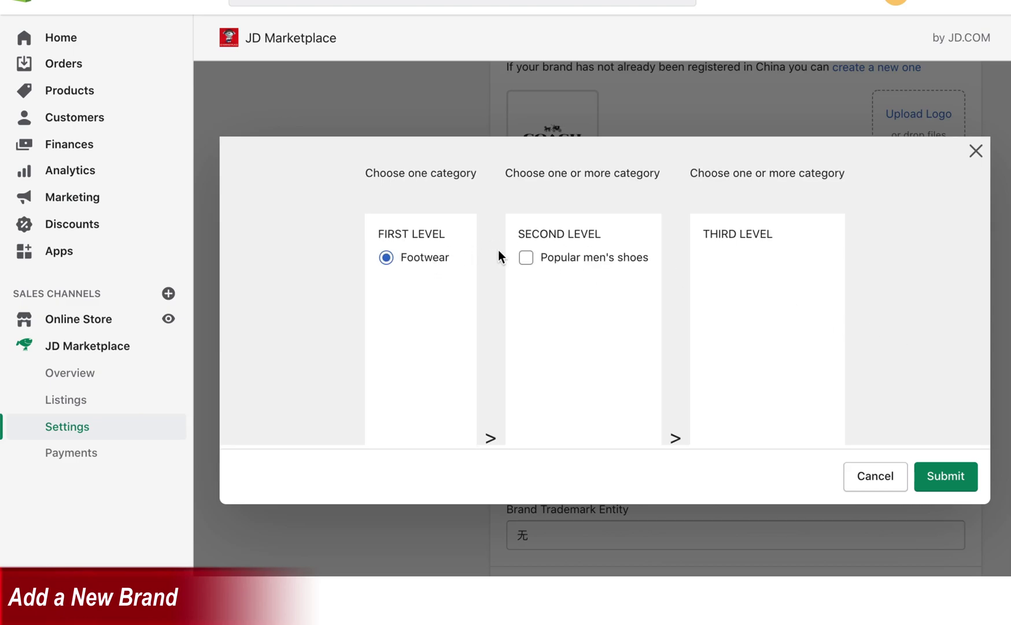
left_click(524, 259)
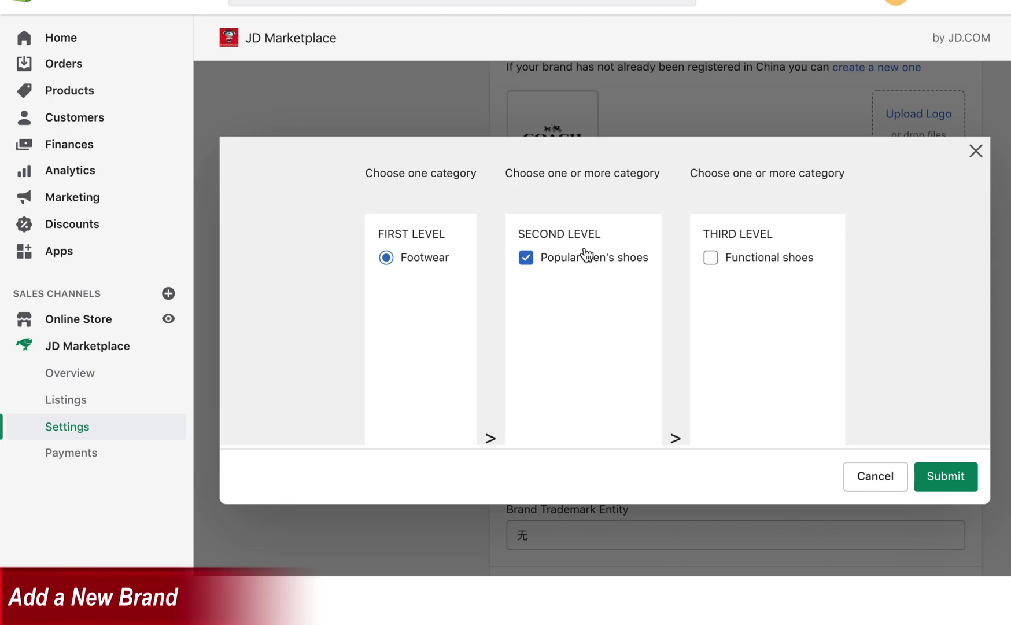
left_click(711, 259)
left_click(943, 479)
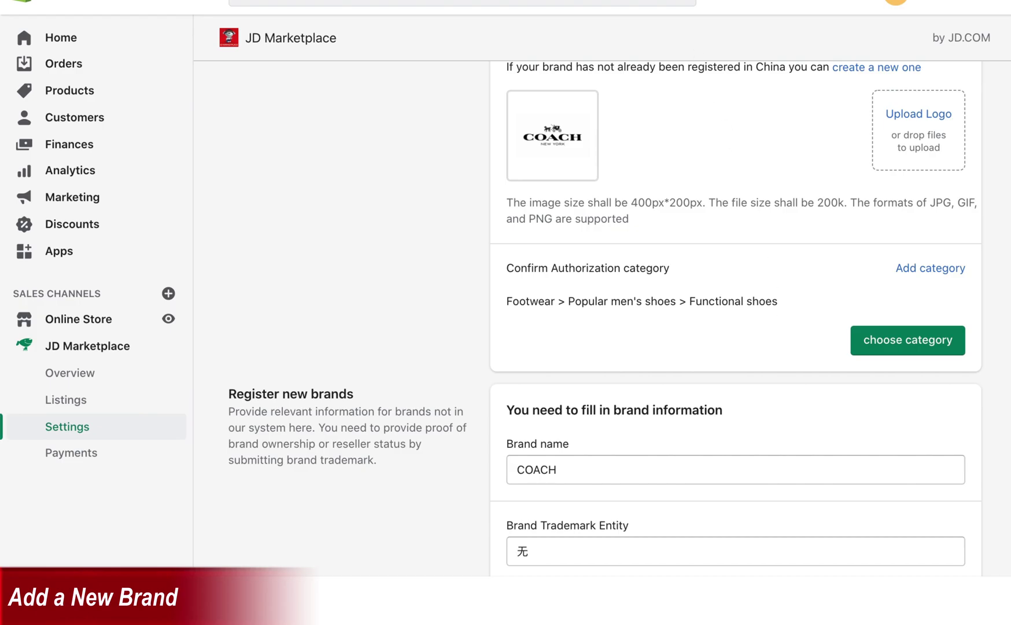
Examine COACH's brand information, its business type and the brand certificate options and upload requirements.
scroll(395, 375, "down", 6)
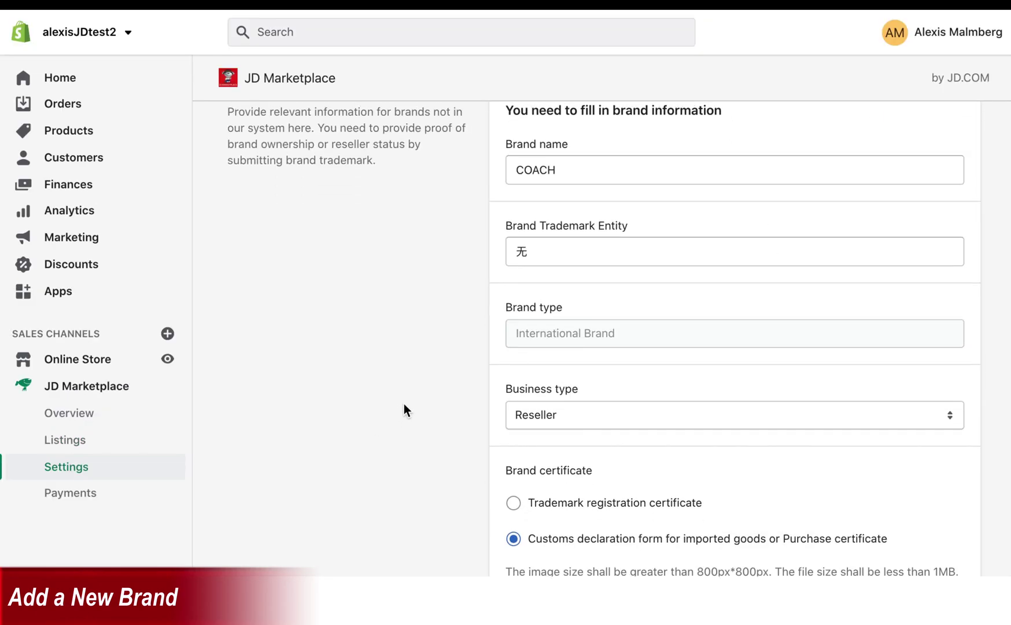
scroll(404, 393, "down", 2)
scroll(404, 376, "up", 2)
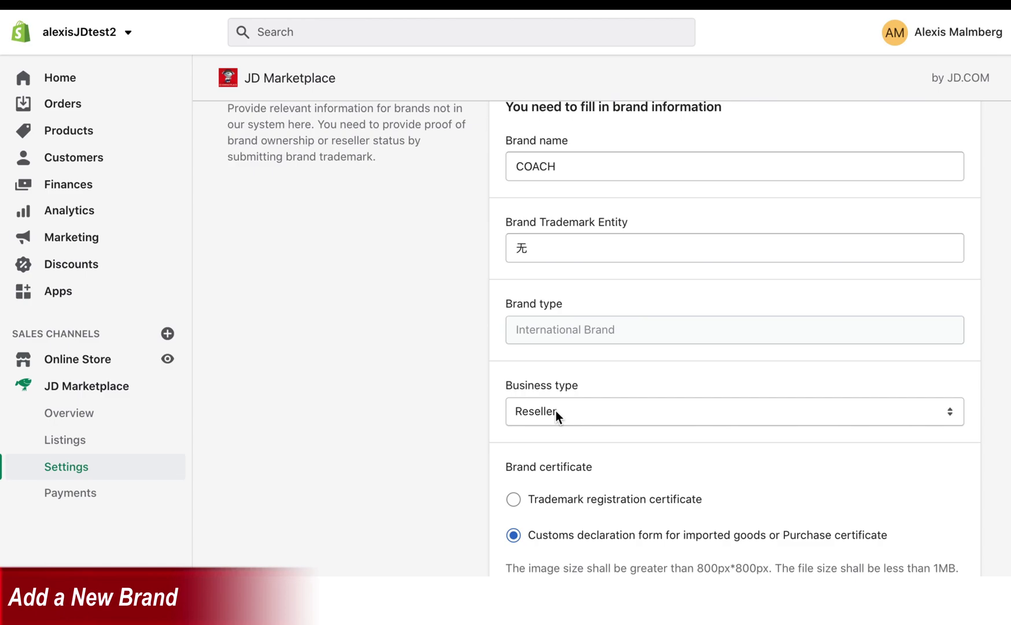
scroll(703, 436, "down", 4)
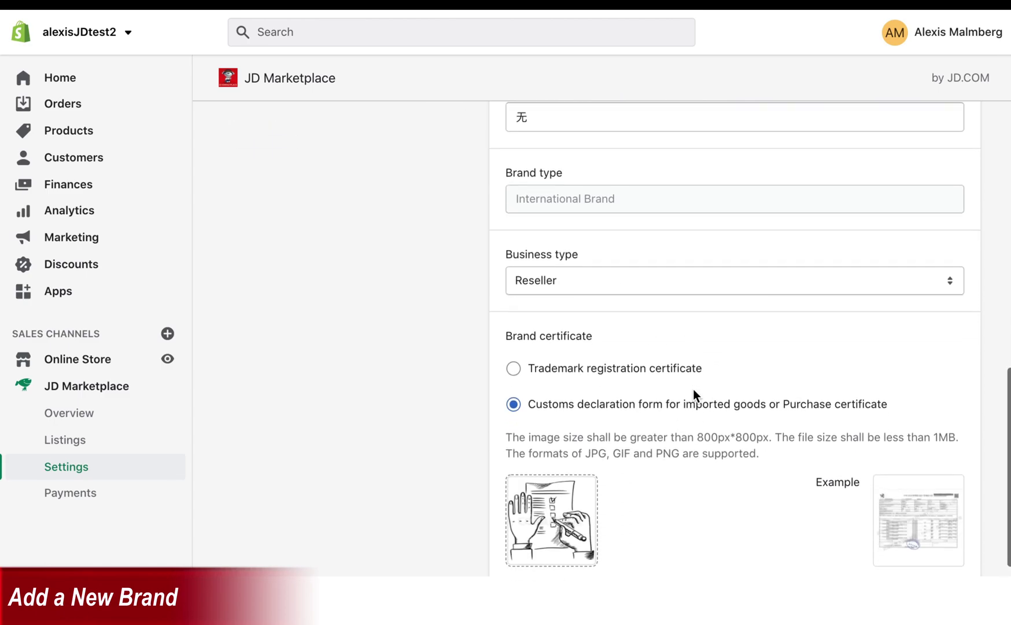
scroll(692, 389, "down", 1)
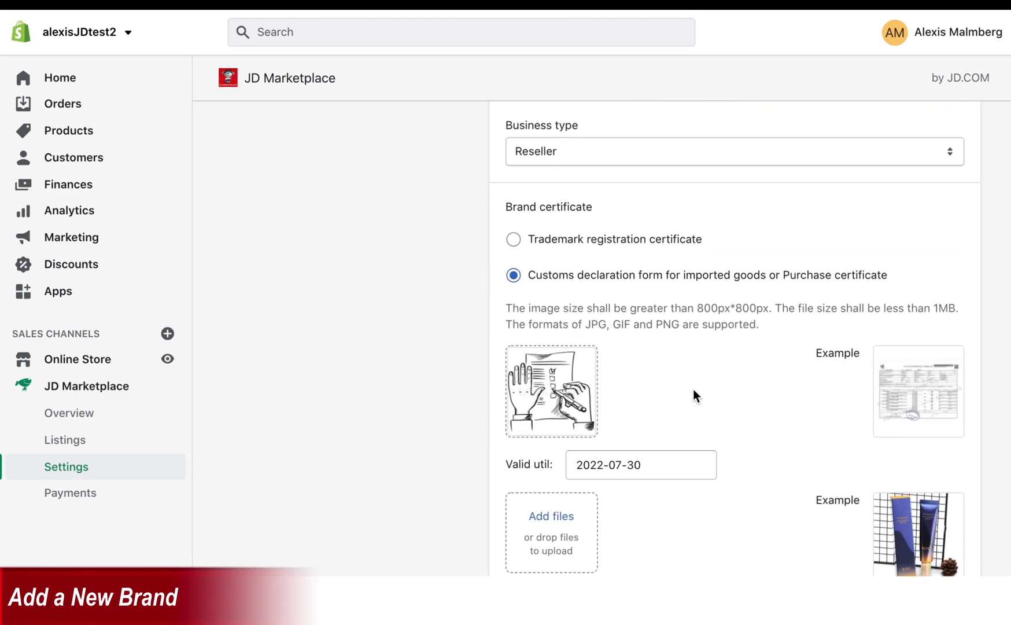
left_click(513, 238)
scroll(682, 367, "down", 1)
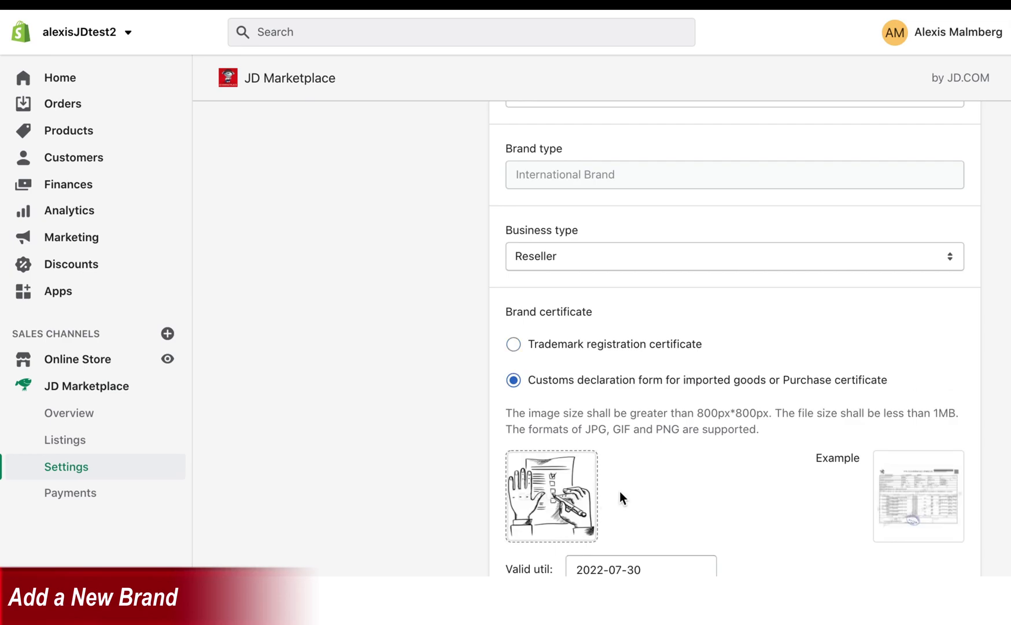
scroll(621, 496, "down", 2)
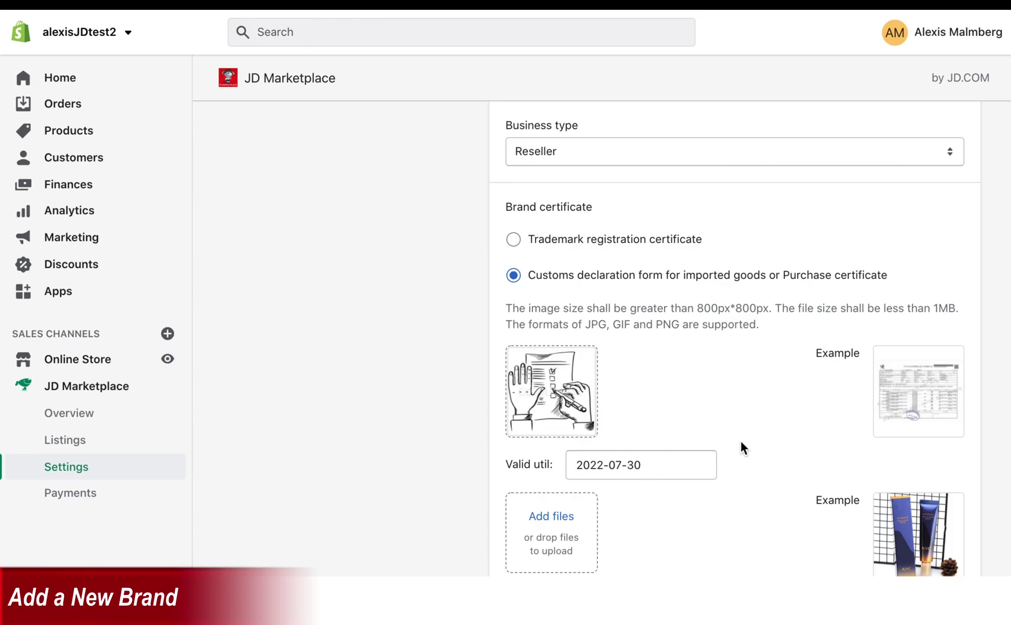
Add a file to the empty certificate upload area, save the COACH brand application and return to the store settings.
left_click_drag(781, 462, 548, 535)
scroll(728, 524, "down", 1)
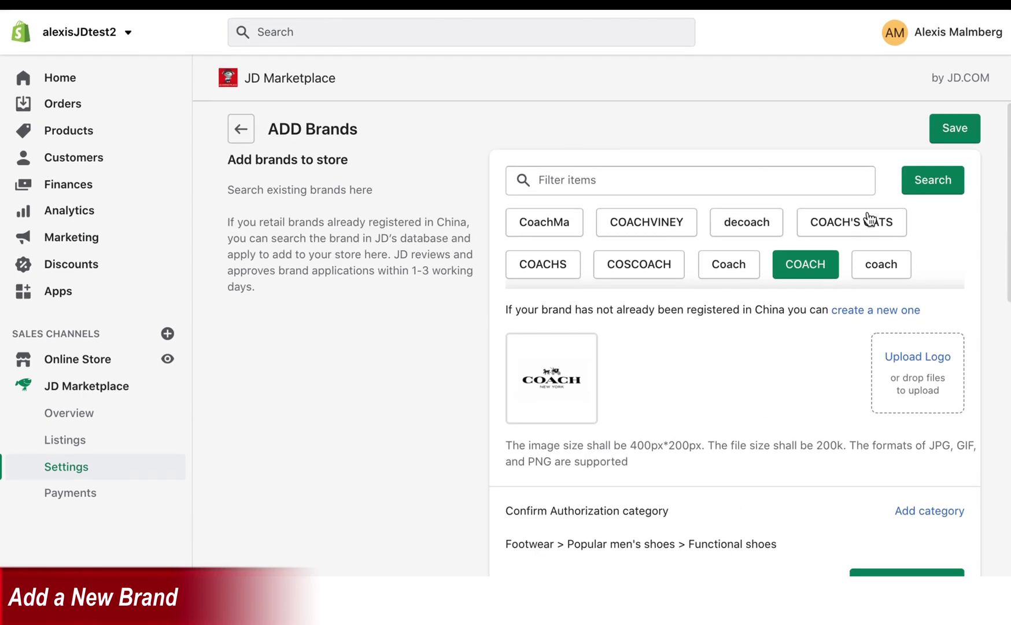
left_click(966, 133)
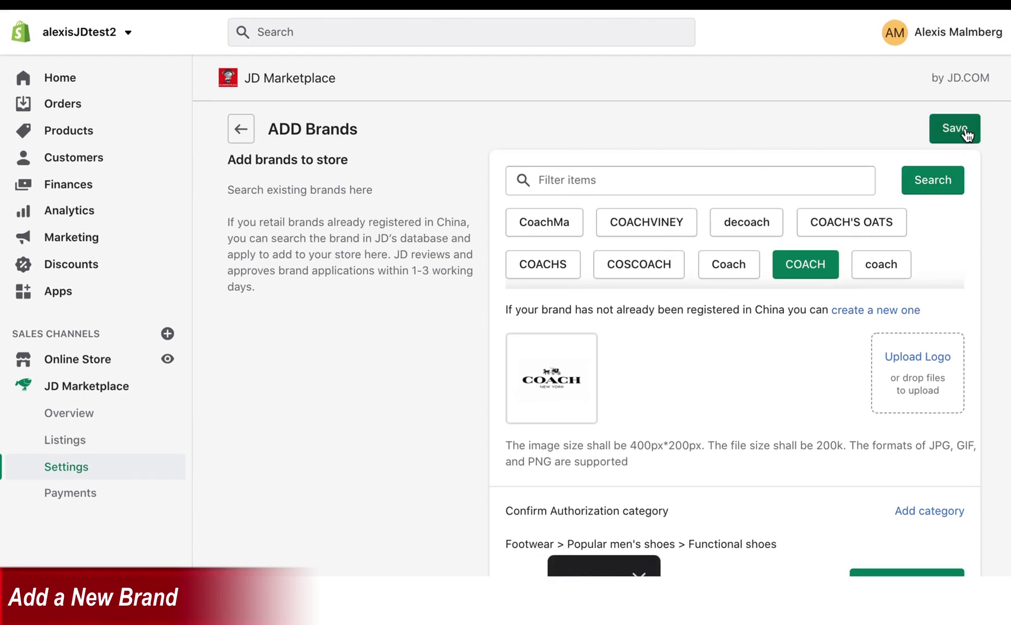
left_click(241, 129)
scroll(494, 408, "down", 5)
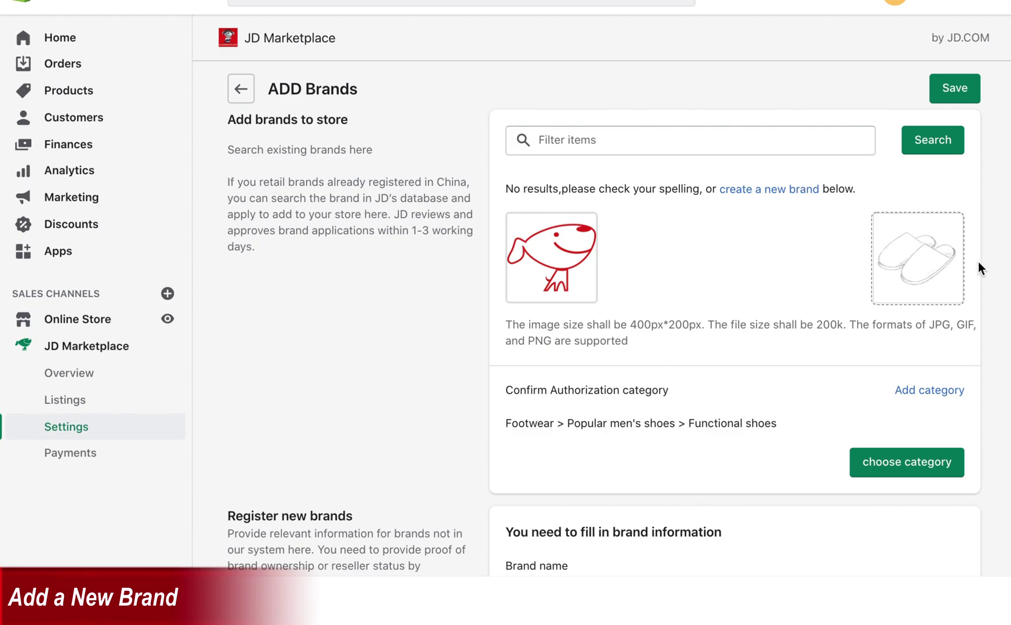
Choose Independent Brand as the business type for the new brand Comfortable men's shoes.
scroll(937, 274, "down", 4)
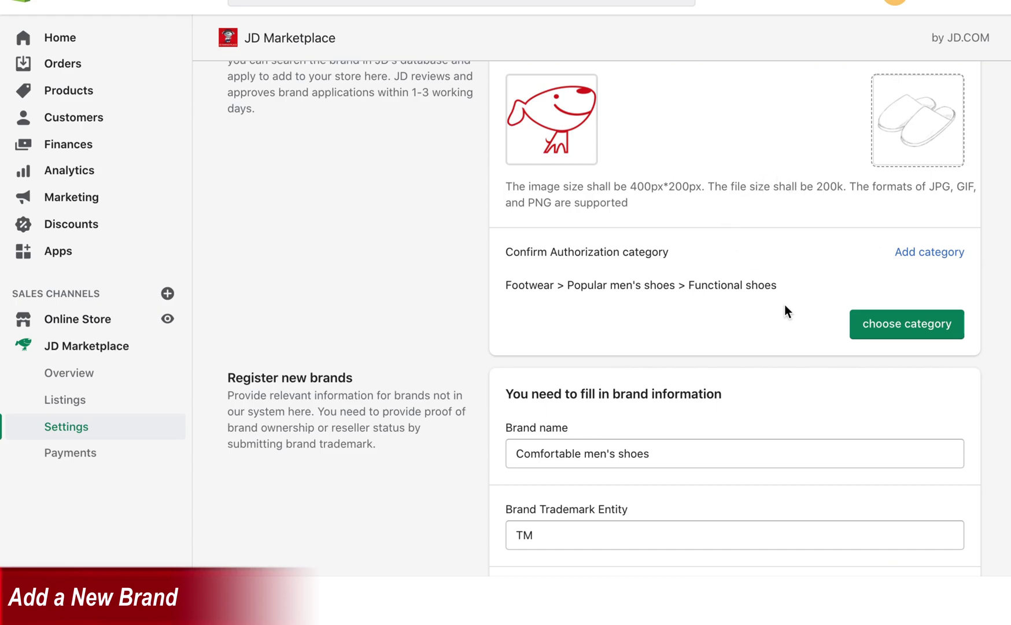
scroll(784, 304, "down", 3)
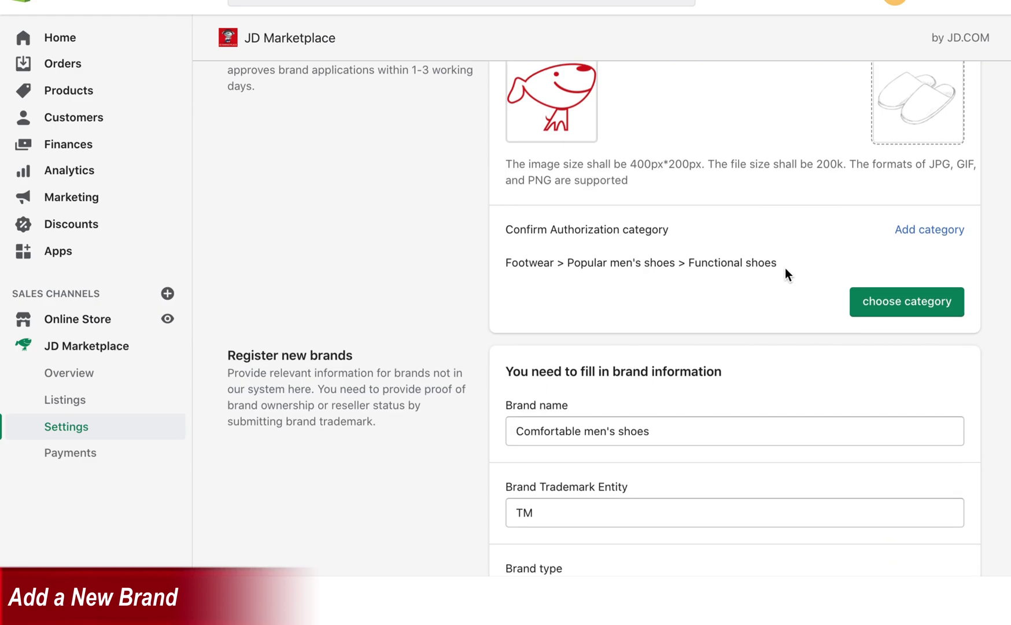
scroll(787, 222, "down", 4)
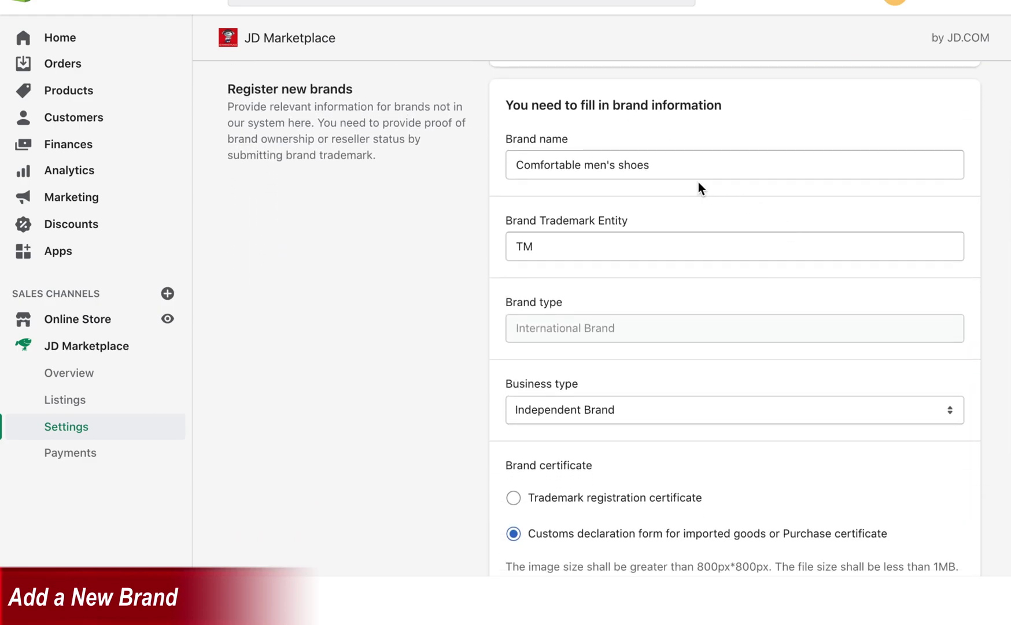
scroll(693, 179, "down", 3)
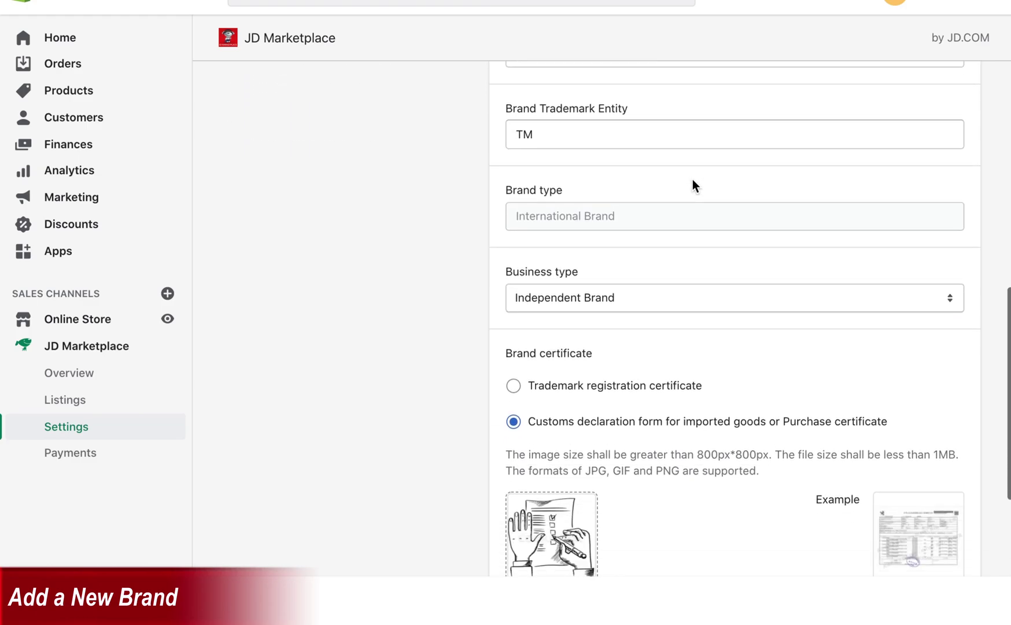
scroll(692, 184, "down", 3)
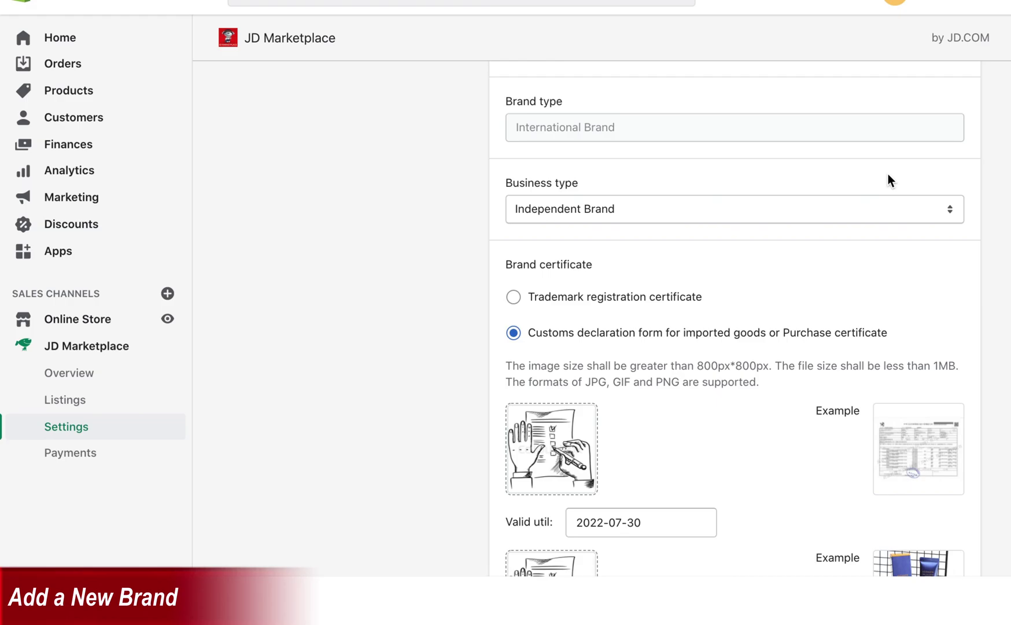
left_click(944, 212)
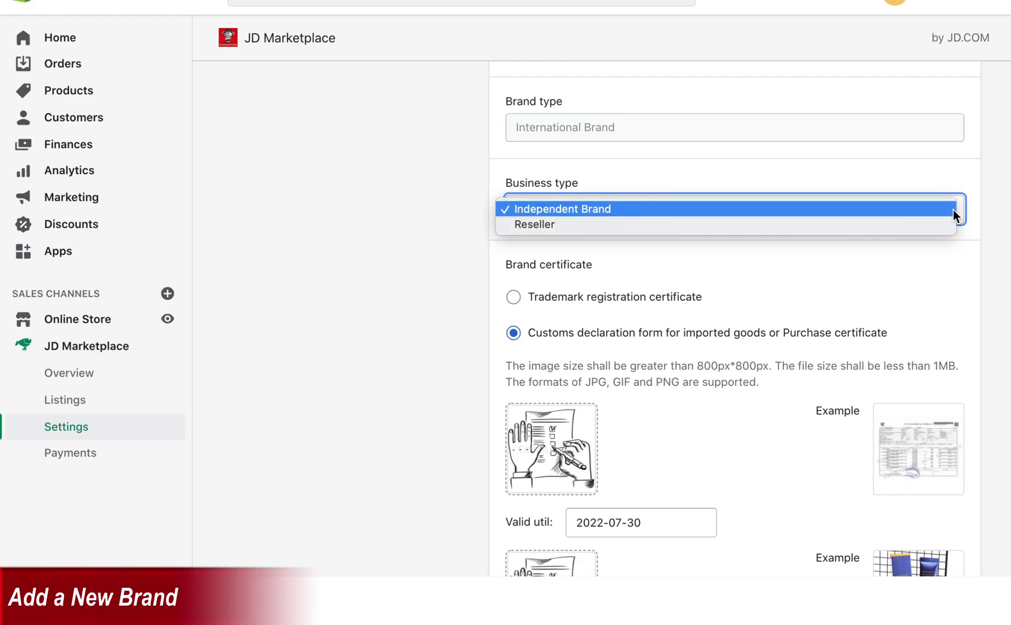
left_click(940, 209)
Check the brand certificate files and save the application for the new brand Comfortable men's shoes.
scroll(901, 256, "down", 2)
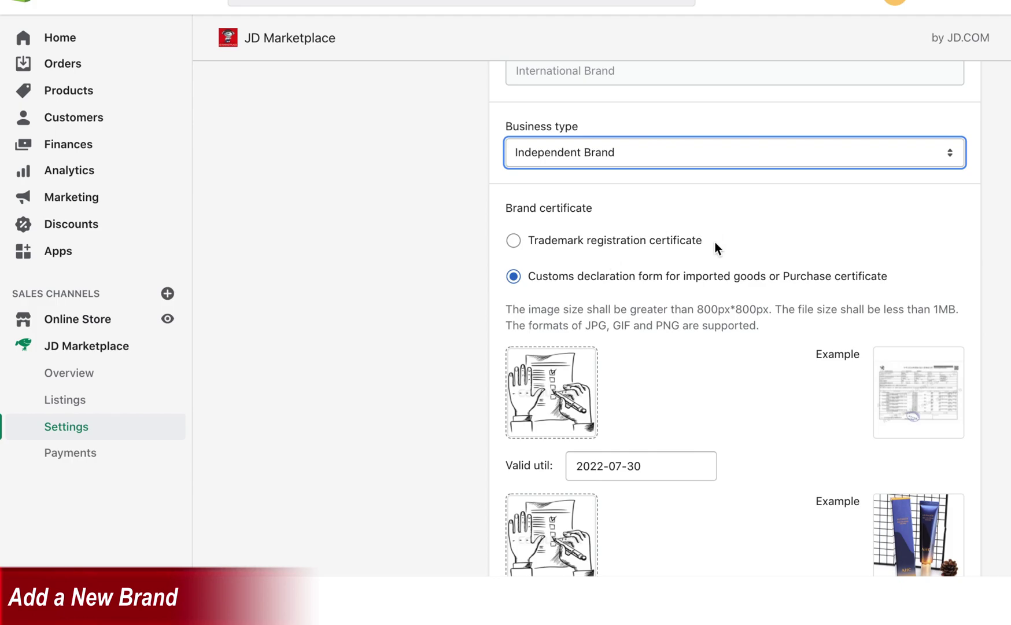
scroll(712, 241, "down", 1)
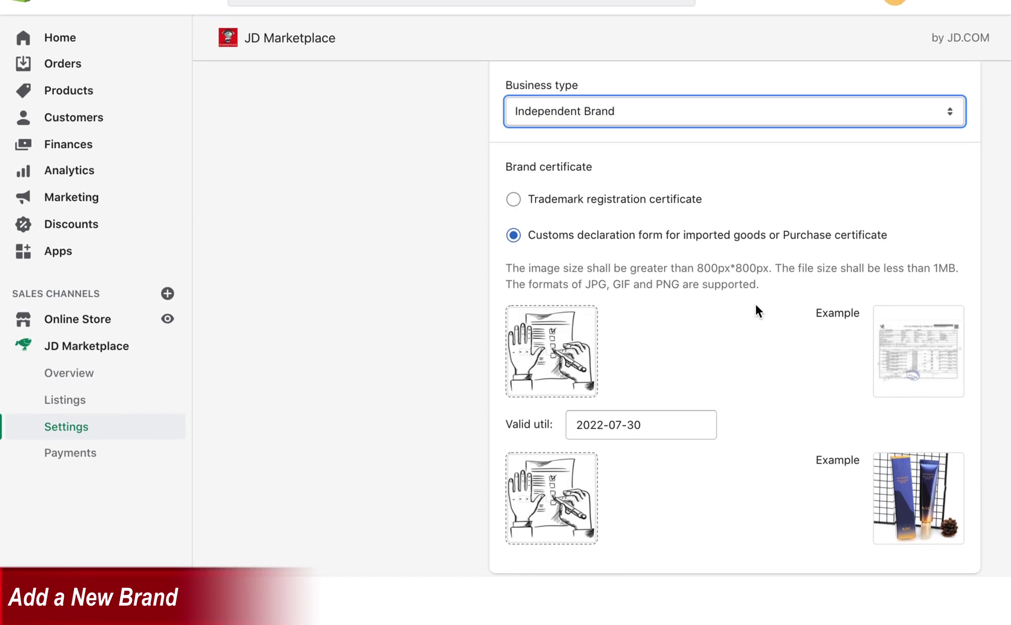
scroll(755, 304, "up", 5)
scroll(755, 304, "up", 7)
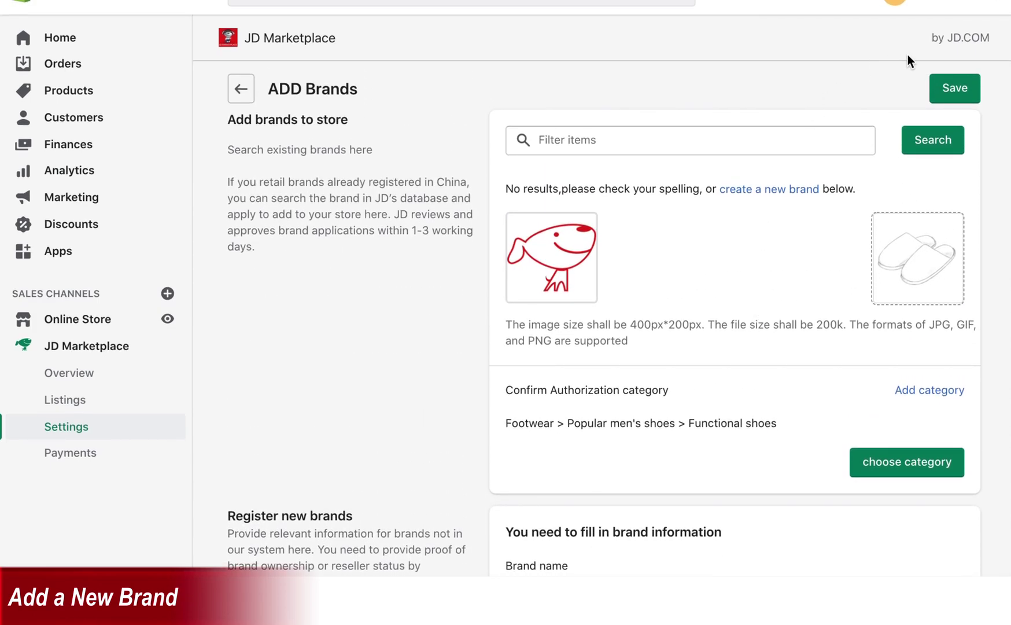
left_click(955, 97)
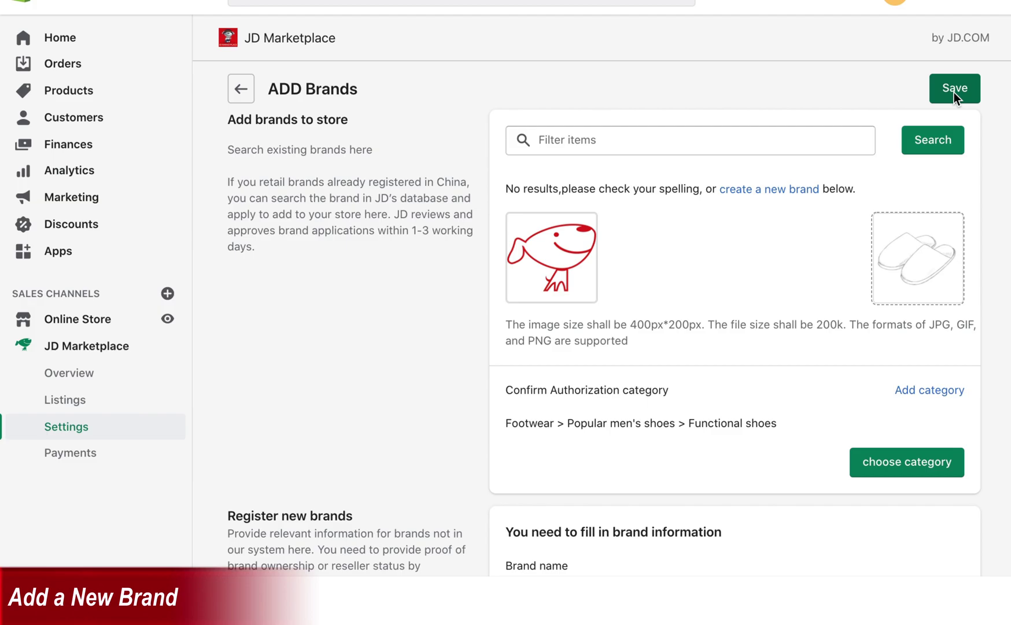